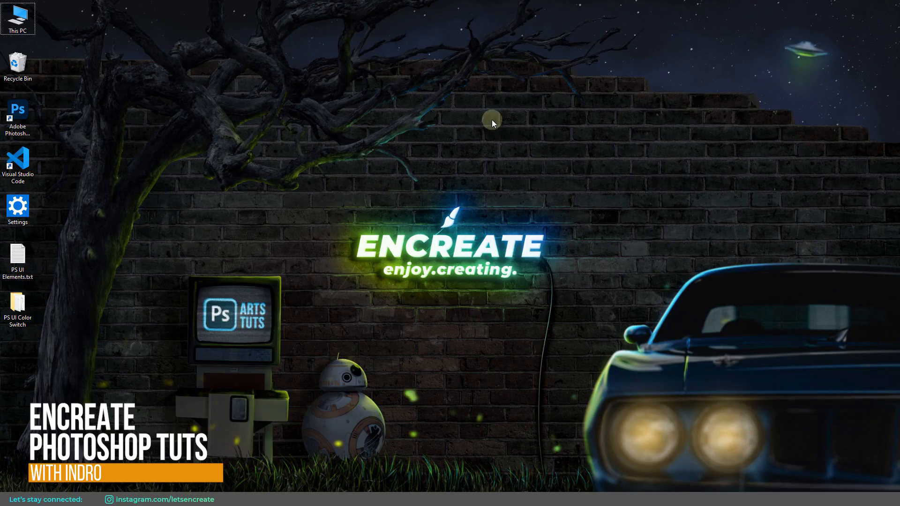
Open the file location of the Photoshop 2021 desktop shortcut and go into the Required subfolder.
click(12, 117)
right_click(20, 115)
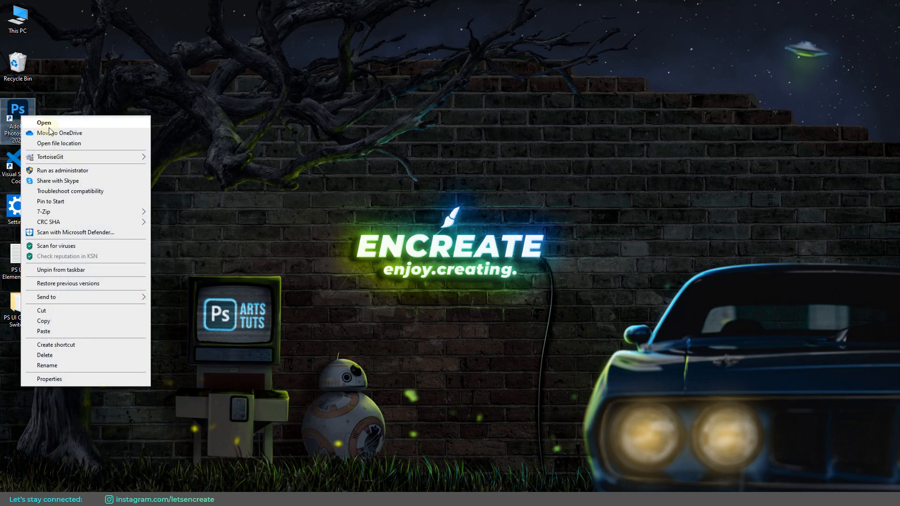
click(52, 144)
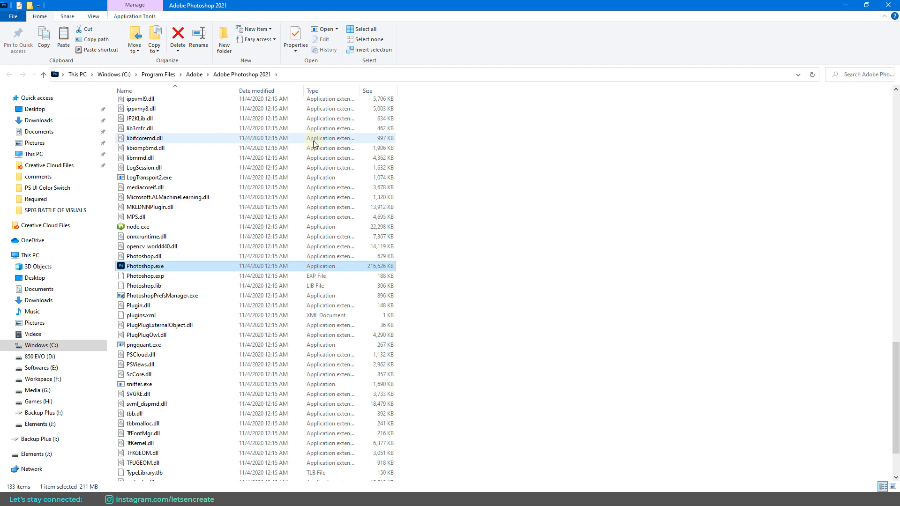
drag(897, 412, 896, 141)
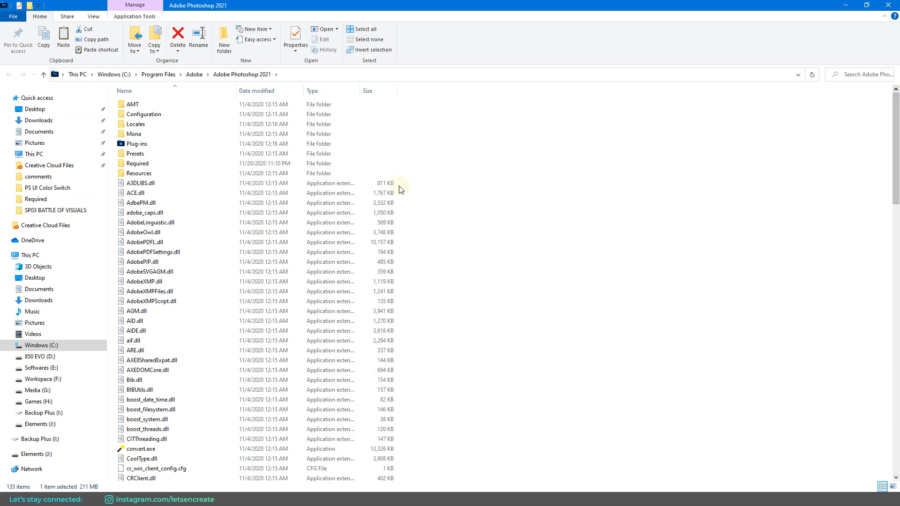
double_click(145, 165)
scroll(366, 328, down, 7)
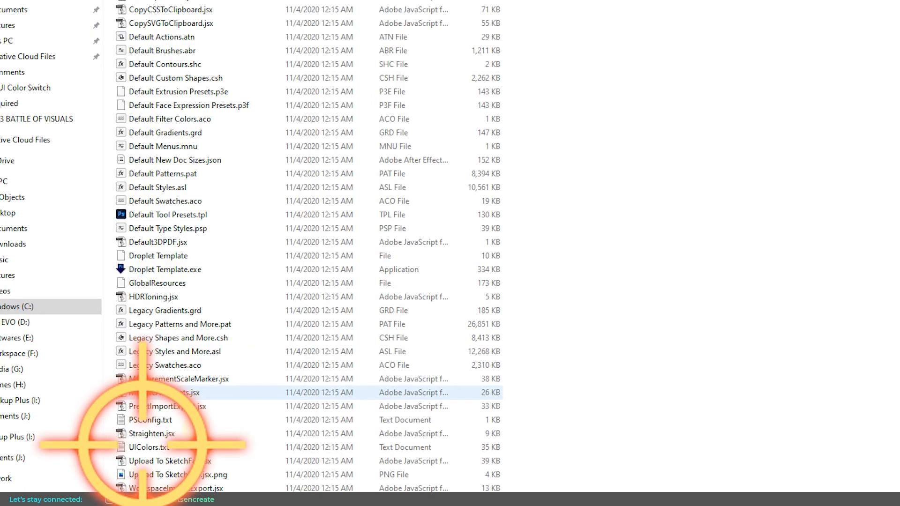
Open UIColors.txt from the Required folder in Notepad.
click(194, 448)
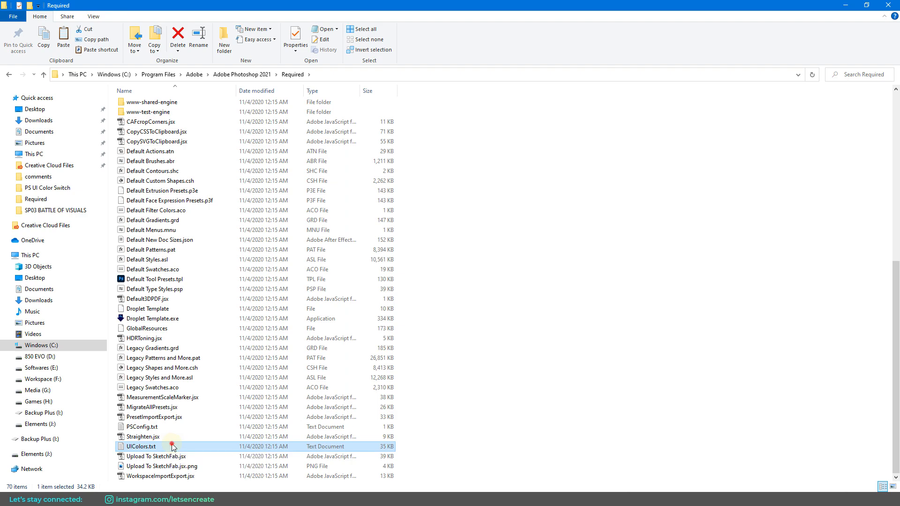
double_click(174, 447)
click(415, 238)
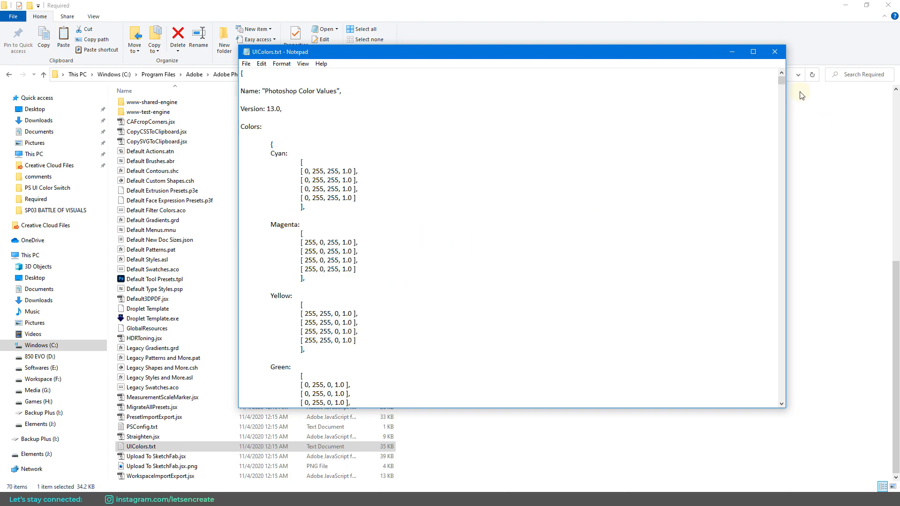
Find the ScrollingListSelectedFrameOne entry in UIColors.txt and examine its four colour rows, starting with the first.
drag(783, 82, 782, 126)
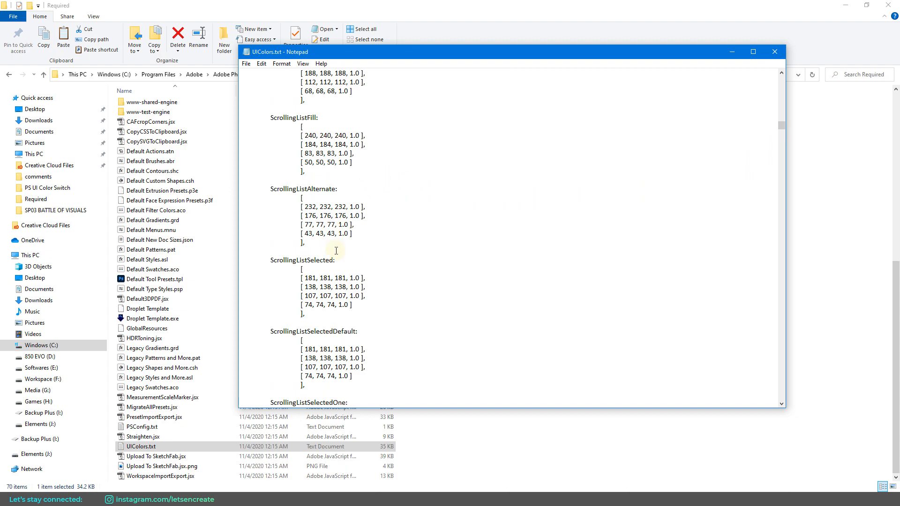
scroll(336, 250, down, 15)
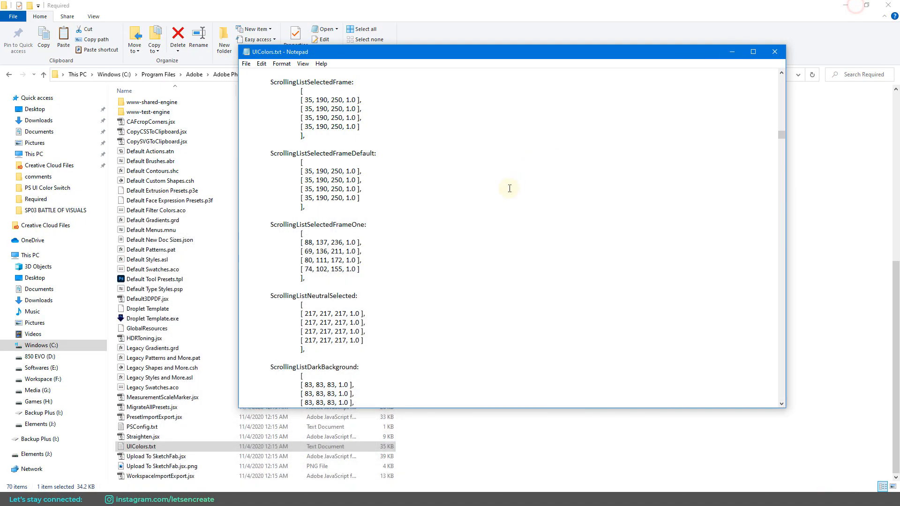
click(857, 6)
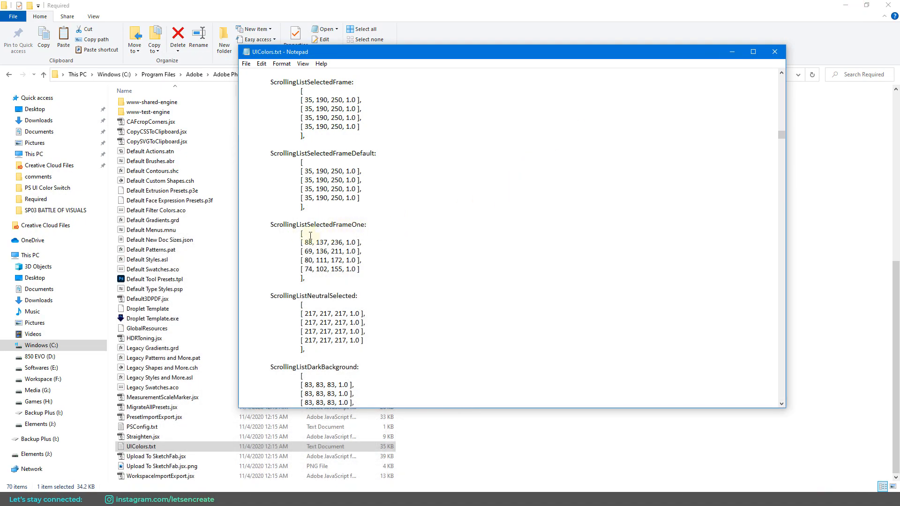
drag(300, 243, 368, 266)
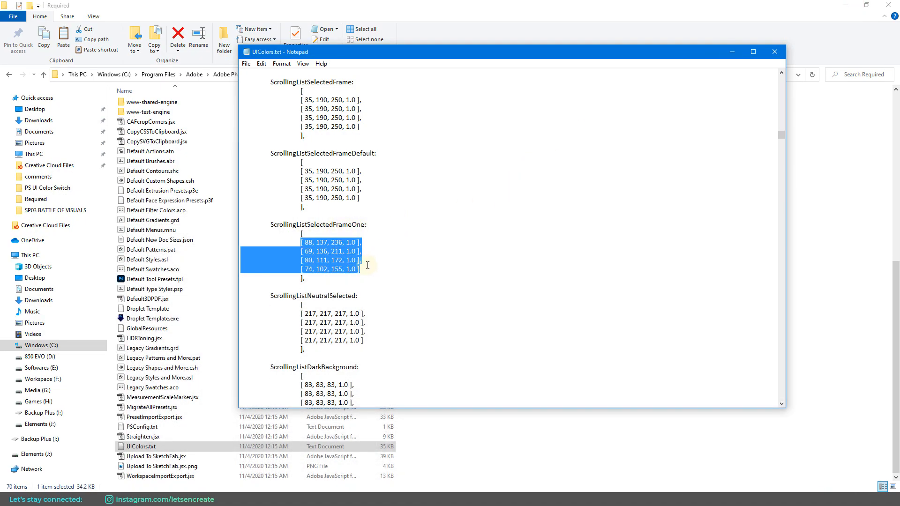
click(375, 272)
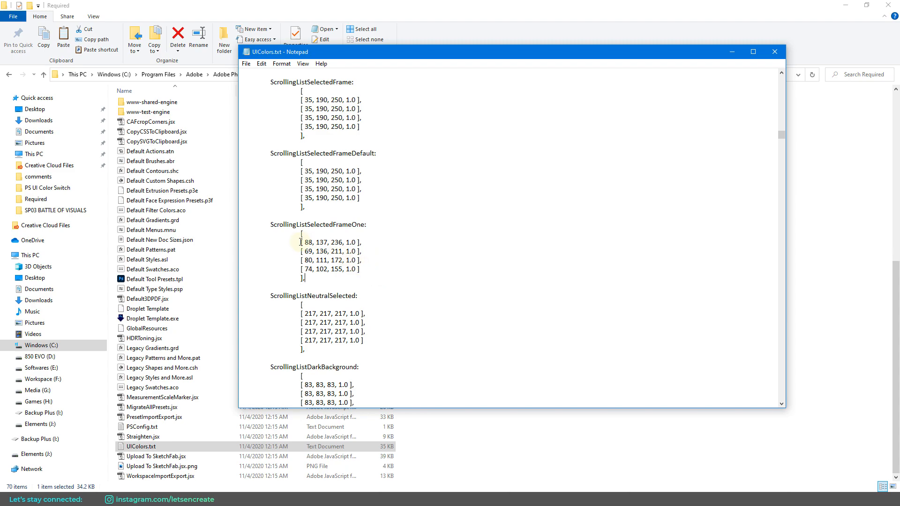
drag(300, 243, 398, 245)
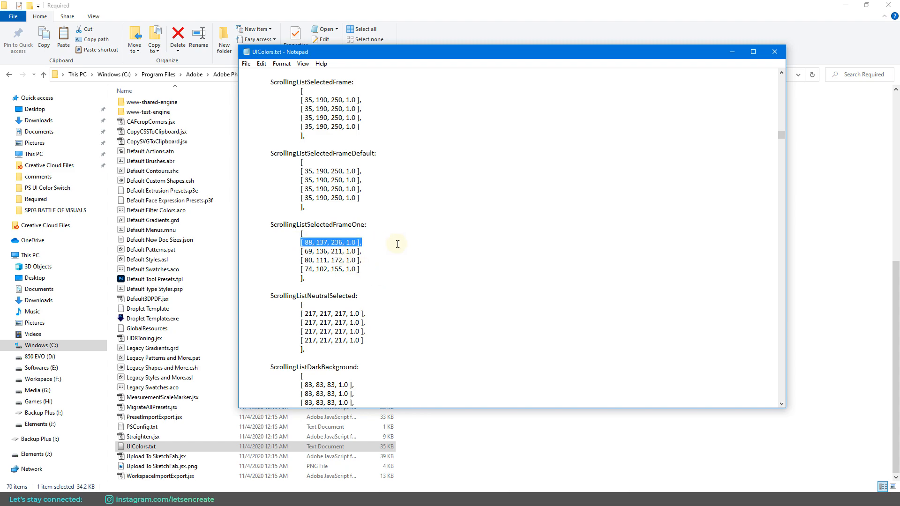
Switch to Photoshop and show the Interface preferences with the colour theme options.
key(alt+Tab)
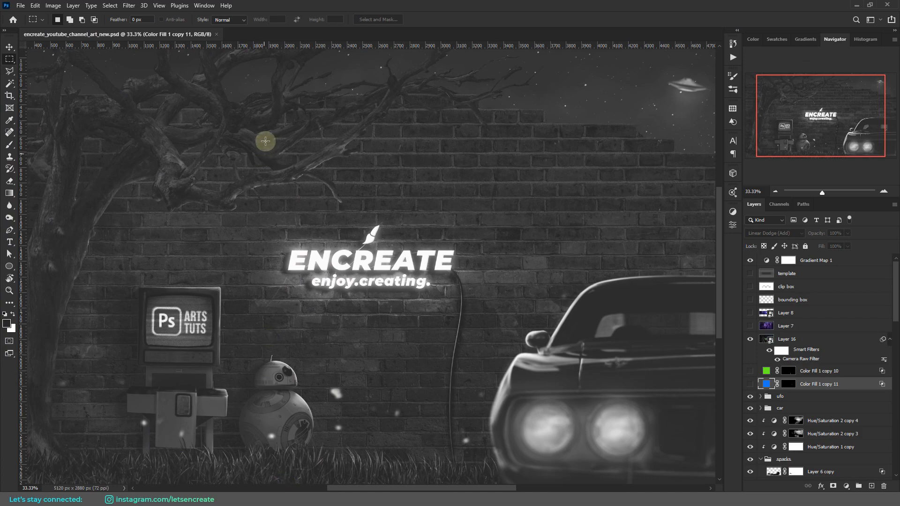
click(36, 9)
mouse_move(60, 396)
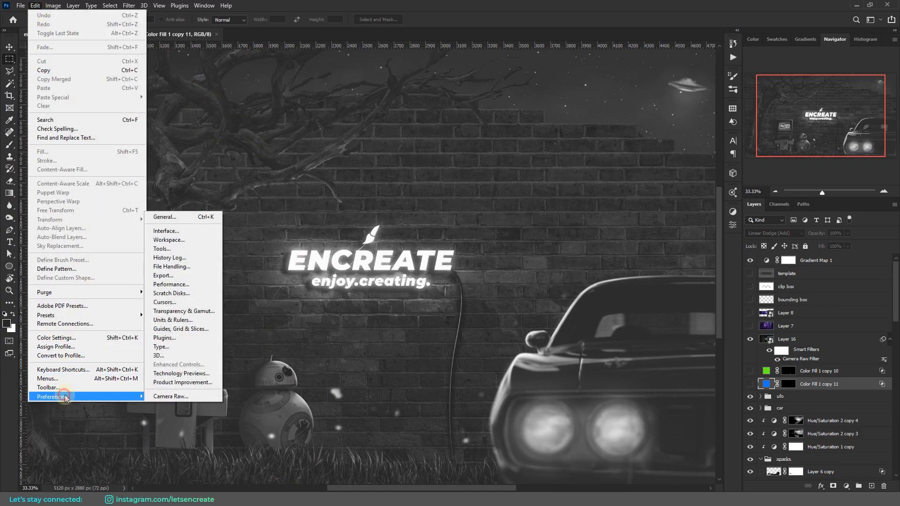
click(166, 231)
key(i)
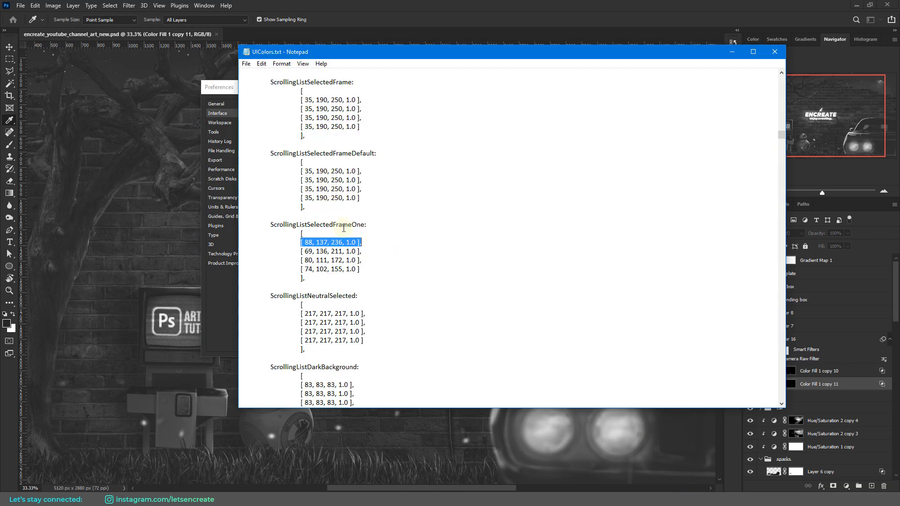
Compare the four ScrollingListSelectedFrameOne rows in UIColors.txt with the four colour themes in the Interface preferences.
shift+click(361, 269)
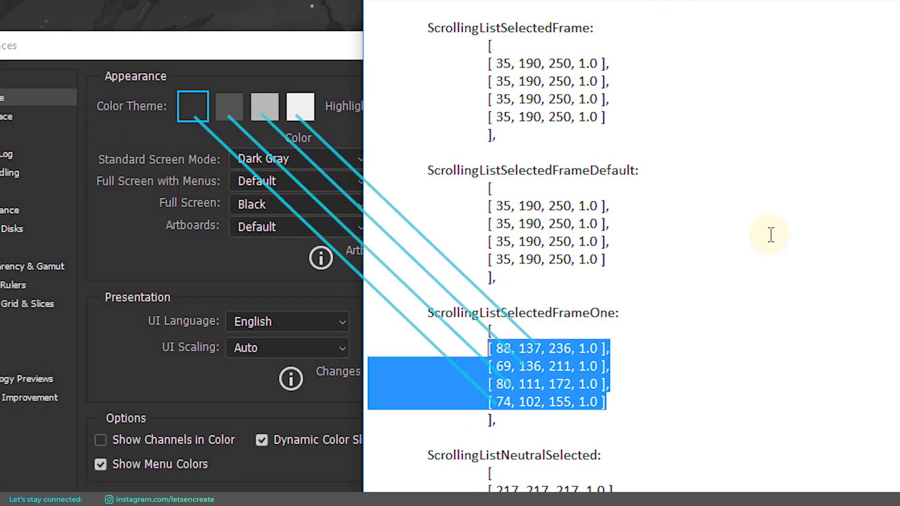
click(424, 255)
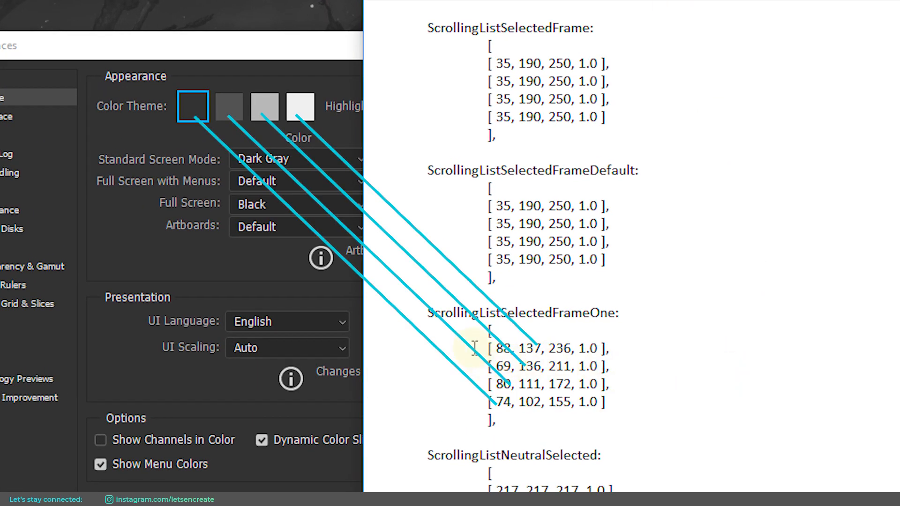
drag(487, 348, 609, 348)
click(675, 360)
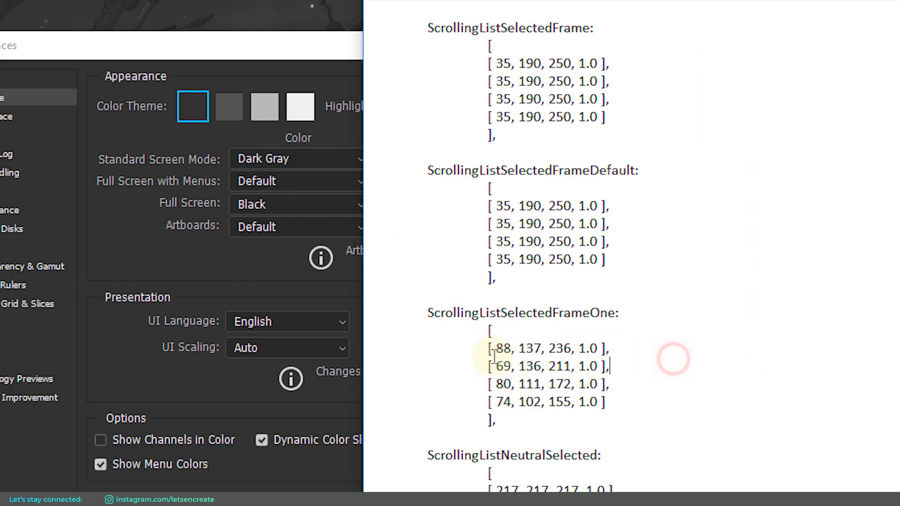
drag(481, 347, 653, 346)
click(501, 350)
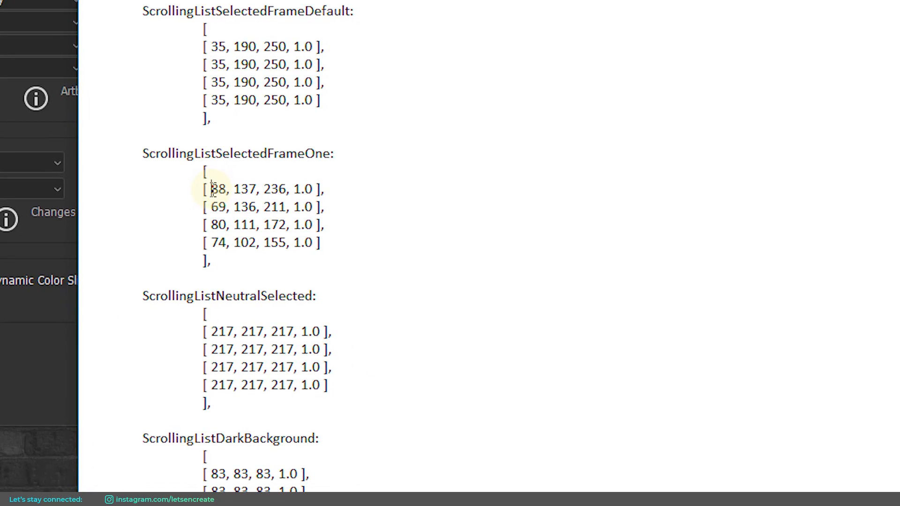
Examine the red, green and blue values in the first row of ScrollingListSelectedFrameOne.
click(214, 189)
double_click(240, 187)
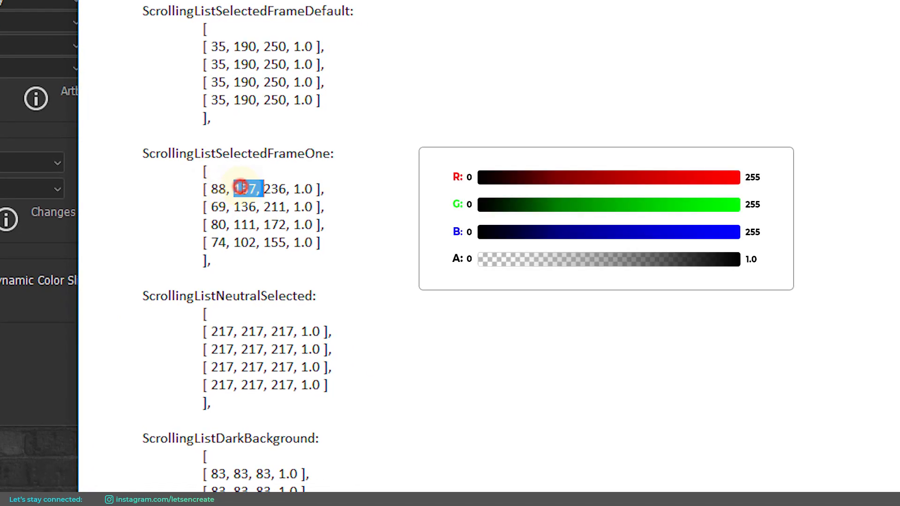
click(278, 193)
Try setting the alpha value in the first ScrollingListSelectedFrameOne row to 0, and undo the edit.
drag(317, 190, 295, 189)
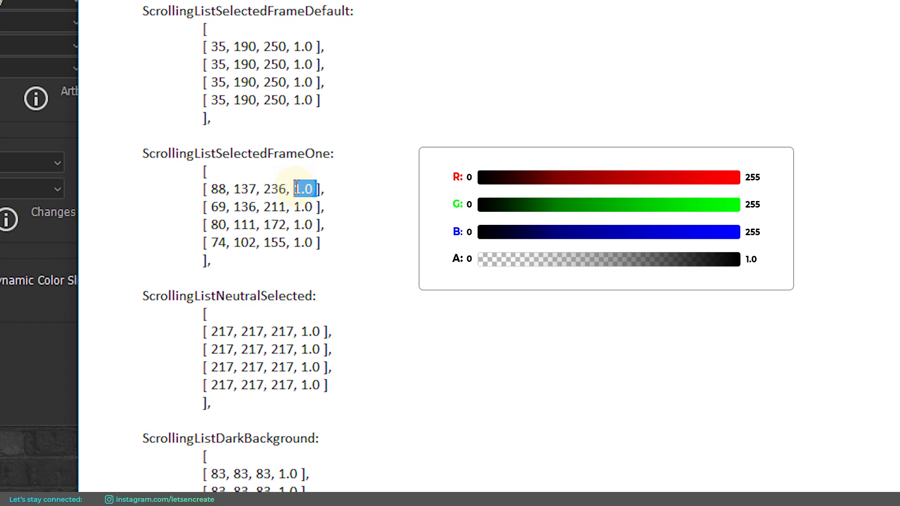
text(0)
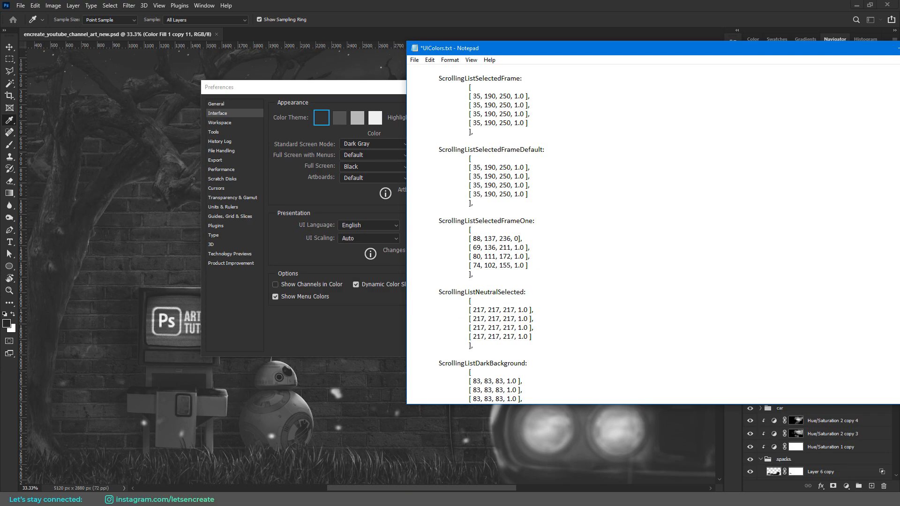
key(BackSpace)
key(ctrl+z)
click(579, 243)
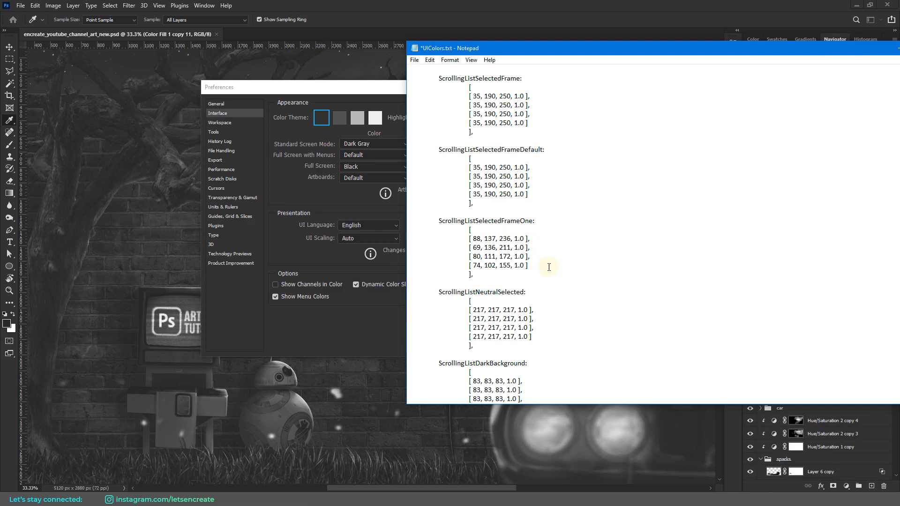
Leave the Photoshop preferences and switch to PS UI Elements.txt to examine the listed interface element names and their meanings.
click(366, 91)
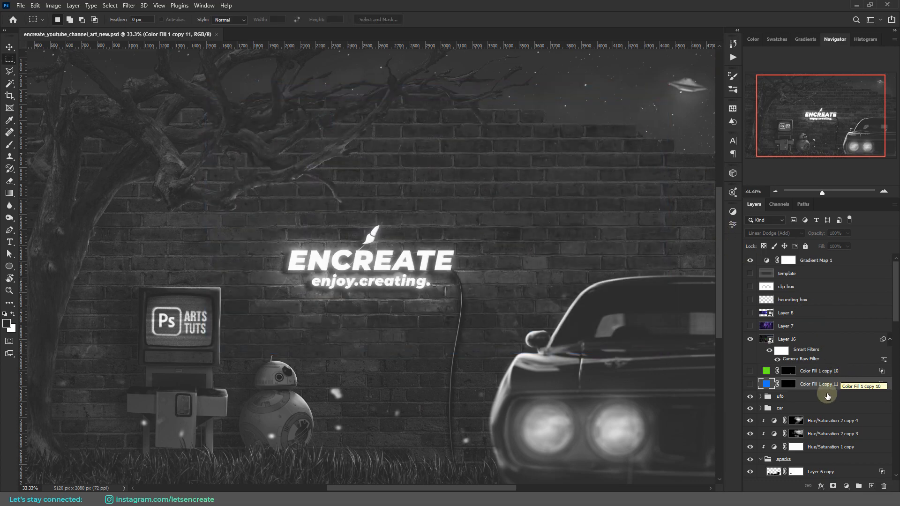
key(alt+Tab)
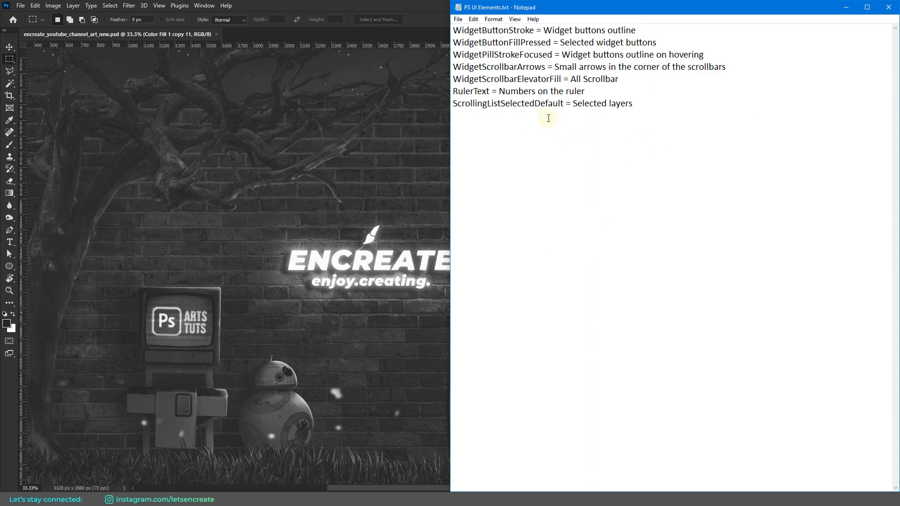
drag(564, 104, 410, 93)
click(480, 80)
double_click(485, 57)
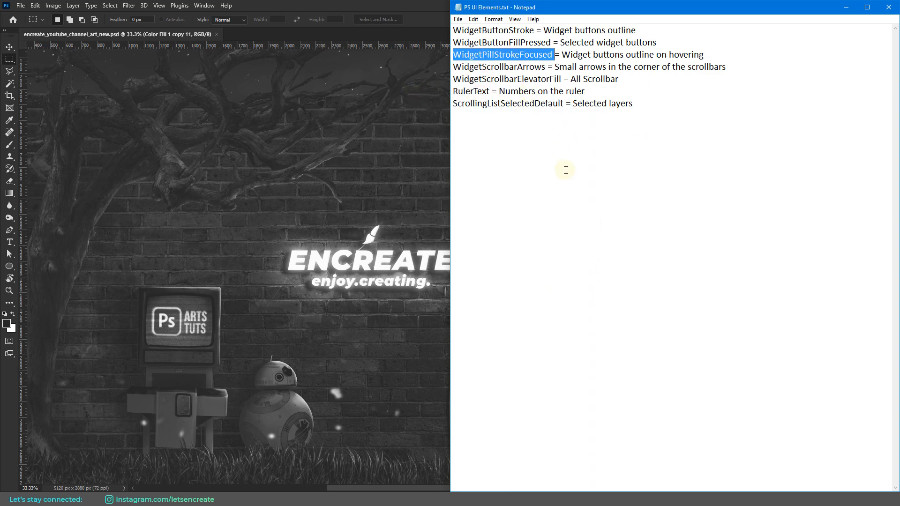
double_click(490, 31)
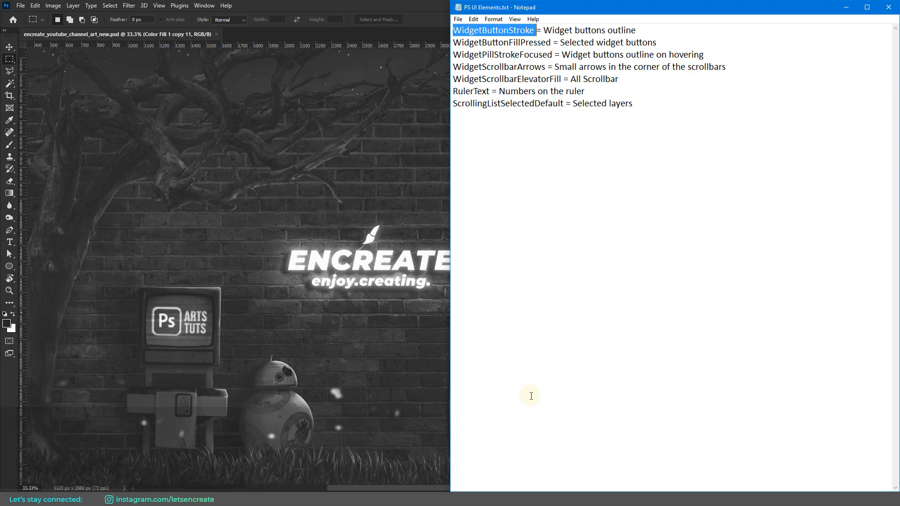
Switch back to UIColors.txt in Notepad and close it without saving the changes.
click(633, 500)
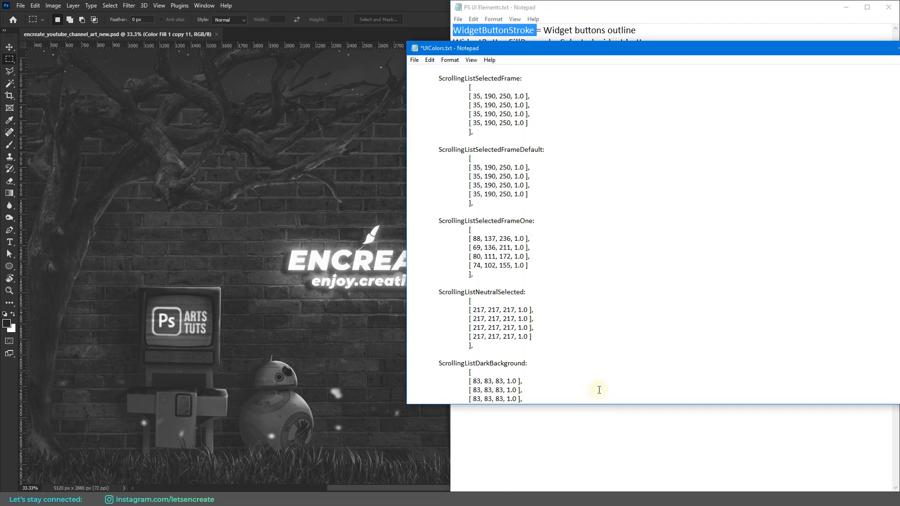
drag(792, 47, 520, 41)
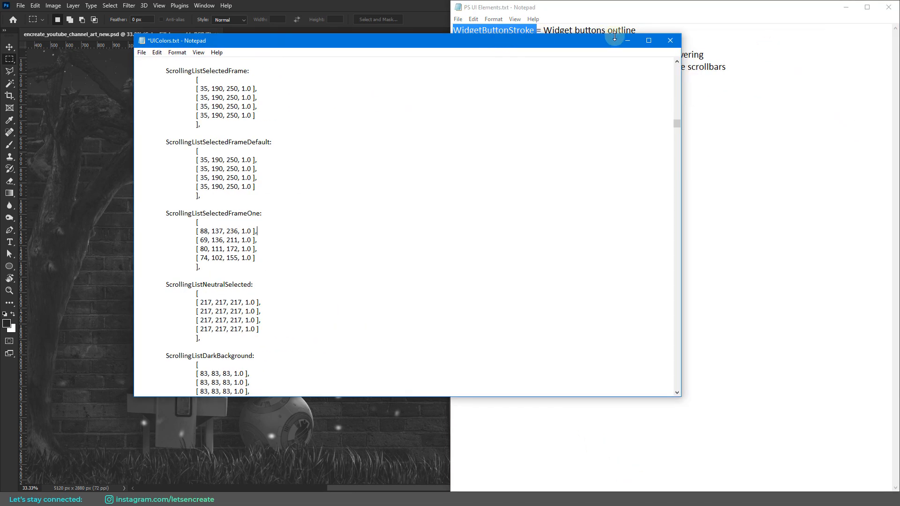
click(671, 40)
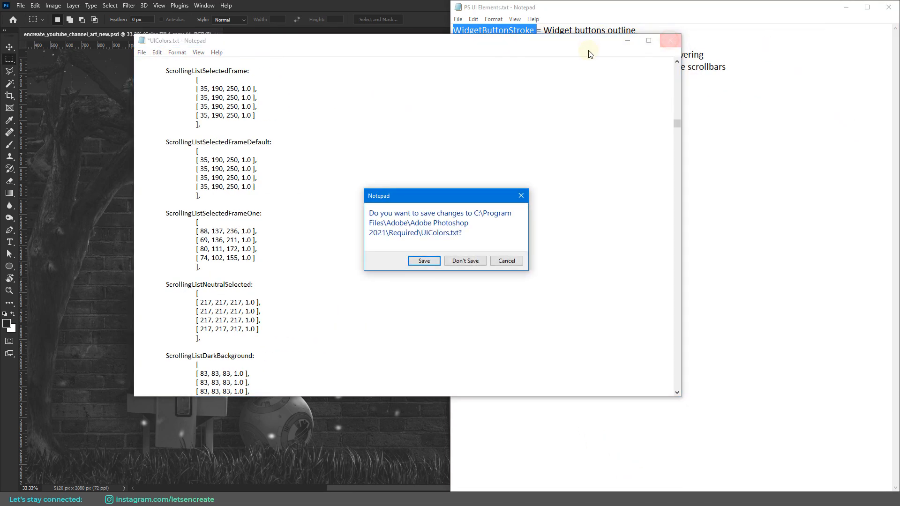
click(466, 260)
Return to the Required folder in File Explorer and duplicate UIColors.txt there, granting administrator permission.
click(393, 80)
click(443, 499)
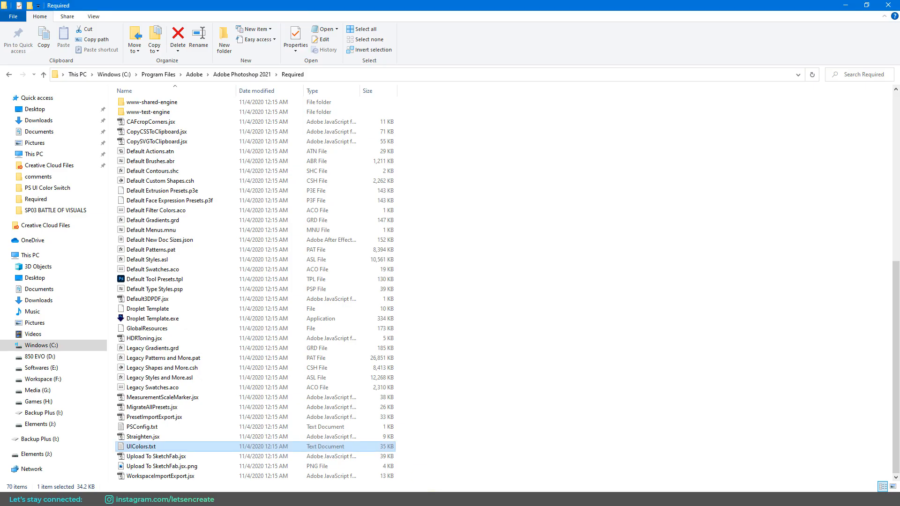
right_click(149, 445)
click(169, 390)
click(561, 369)
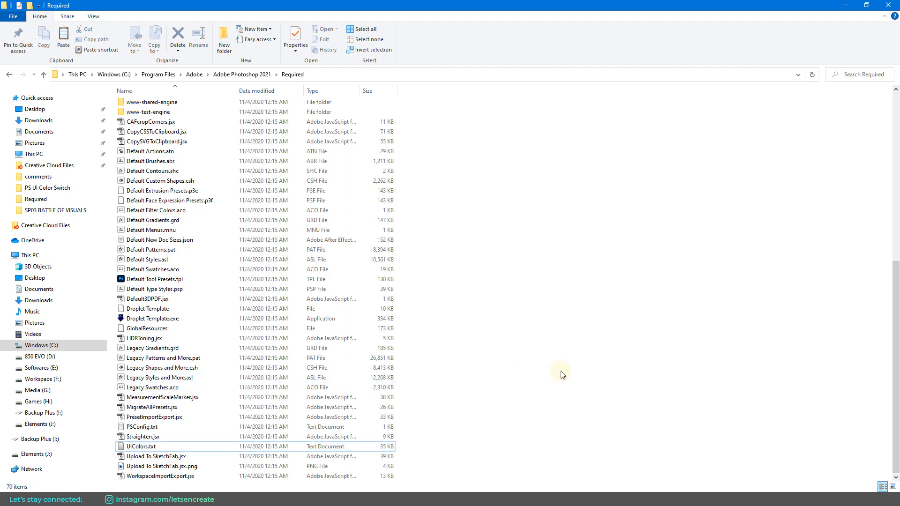
key(ctrl+v)
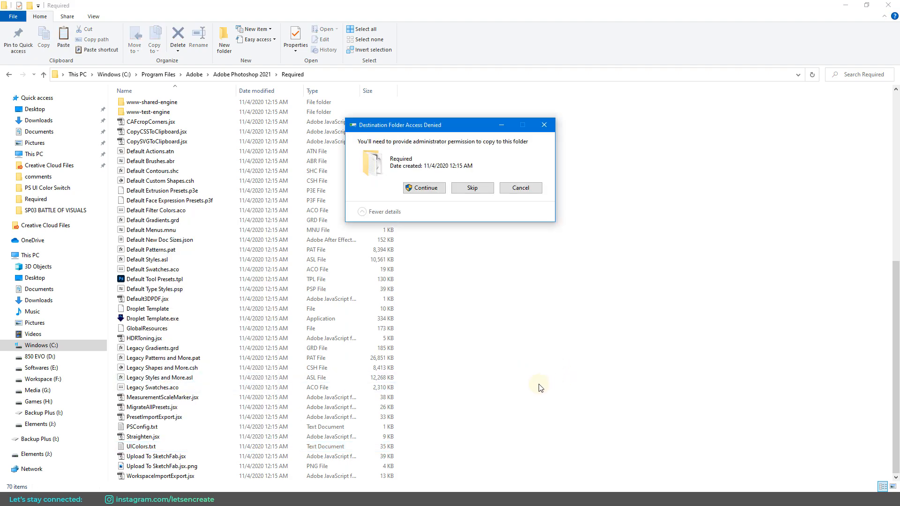
click(420, 189)
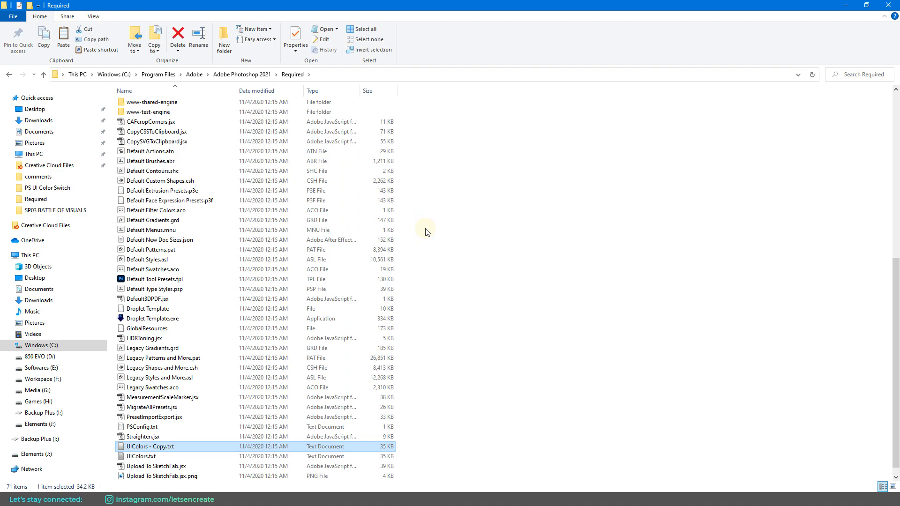
Rename the duplicated file to UIColors - Original.txt, granting administrator permission.
click(162, 446)
click(162, 446)
key(shift+Left)
key(shift+Left)
key(shift+Left)
key(shift+Left)
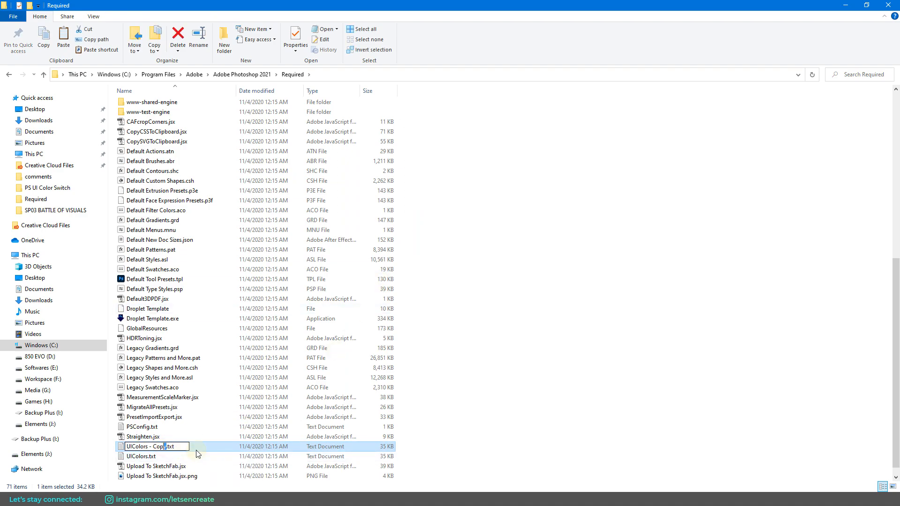
text(Original)
key(Return)
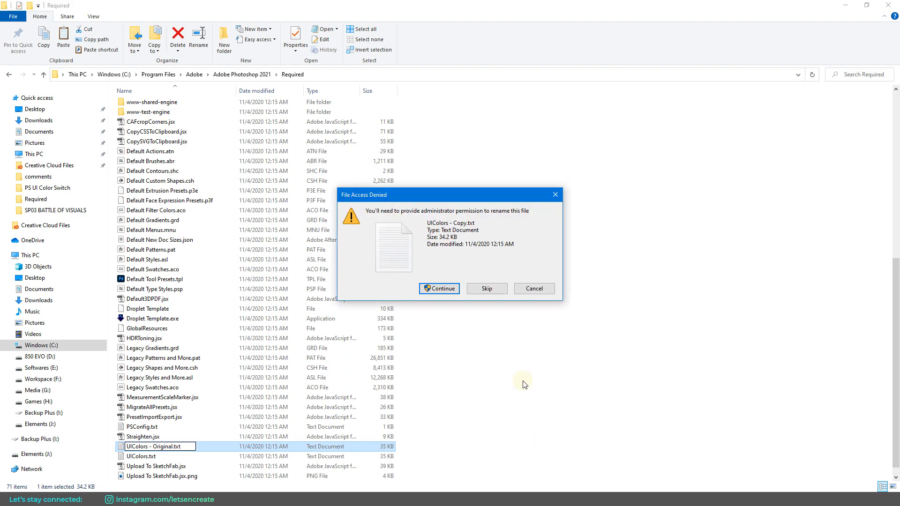
click(437, 290)
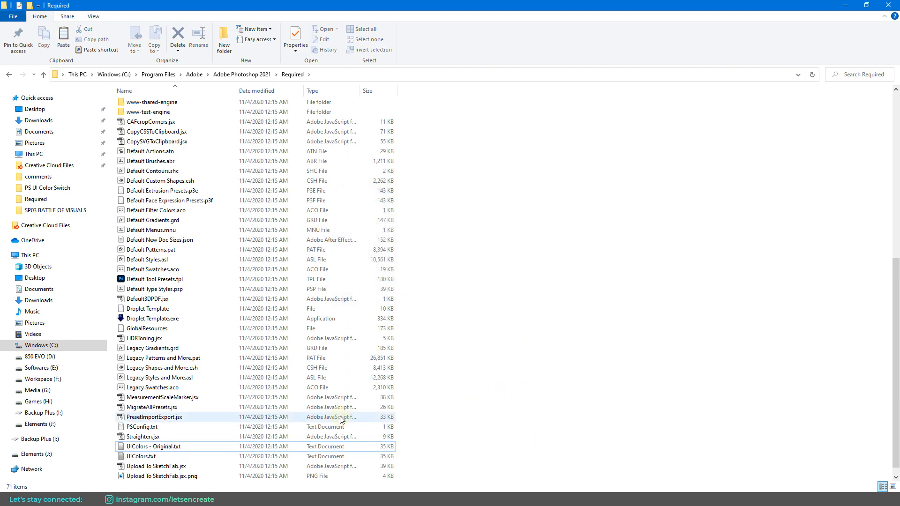
Open UIColors.txt in Visual Studio Code and find WidgetButtonStroke, using the name copied from PS UI Elements.txt.
click(147, 448)
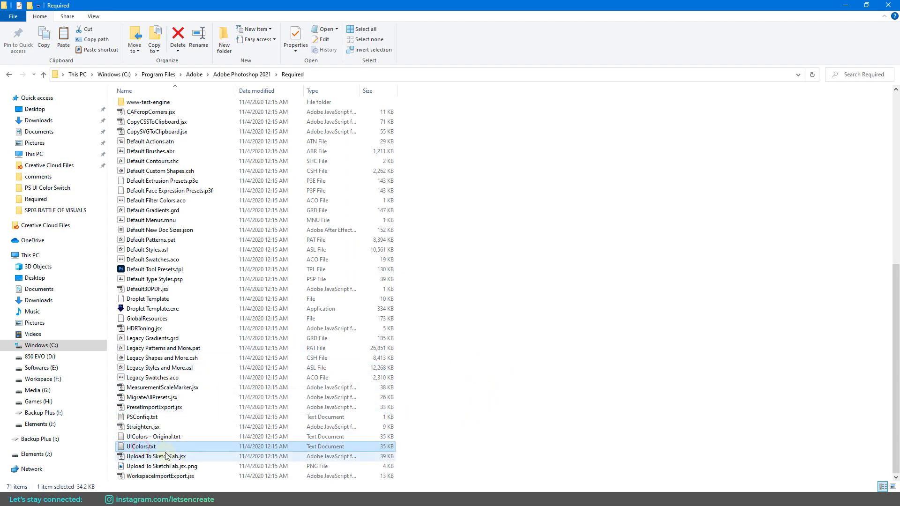
drag(147, 451, 305, 249)
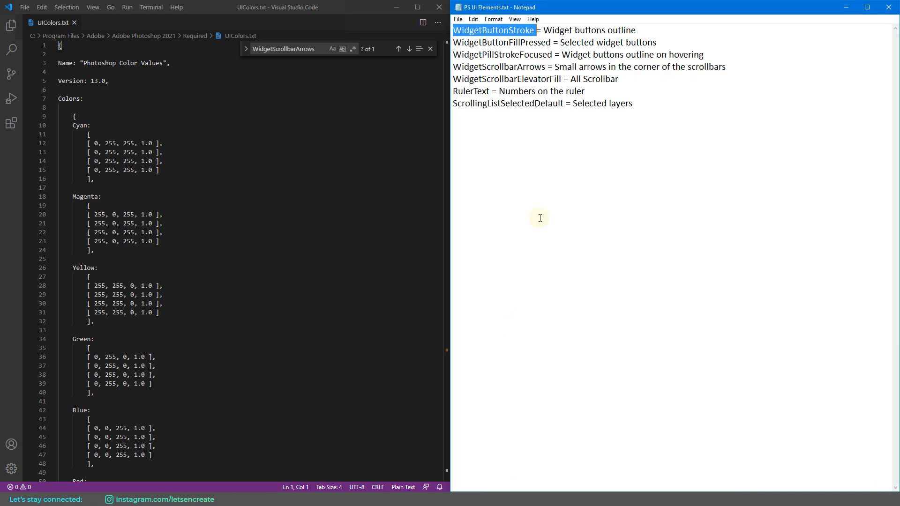
click(591, 78)
drag(534, 30, 447, 31)
click(286, 49)
double_click(285, 49)
key(ctrl+v)
key(Return)
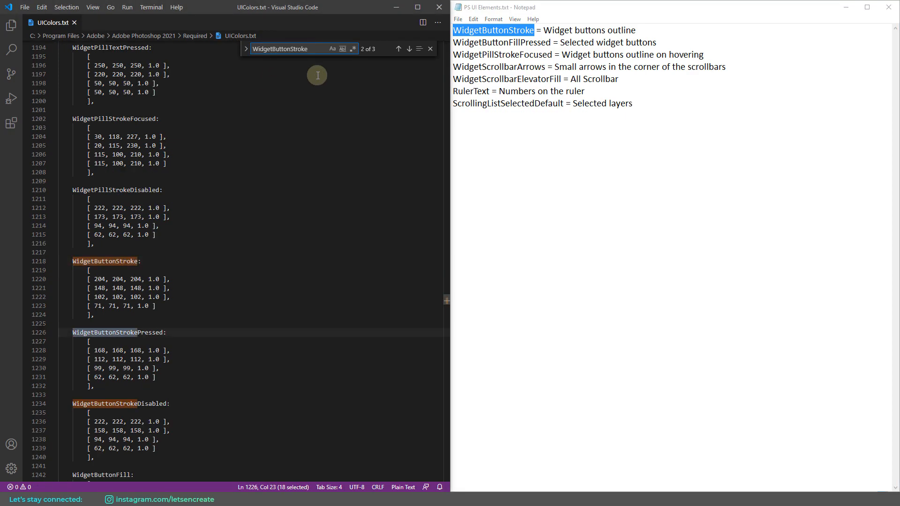
Examine the four colour rows listed under WidgetButtonStroke.
click(117, 270)
drag(68, 247, 129, 324)
click(234, 309)
drag(176, 306, 87, 280)
click(236, 295)
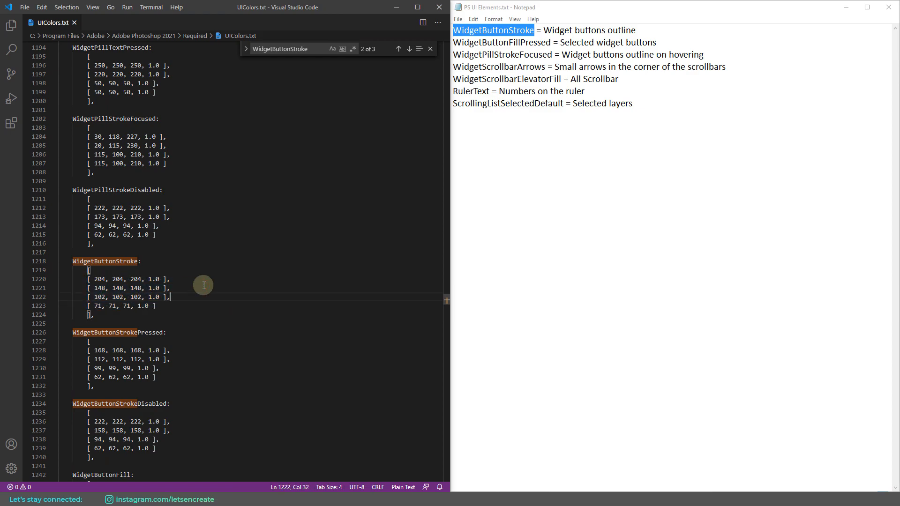
Switch to Chrome and search Google for "rgb color picker" in the empty new tab.
click(199, 499)
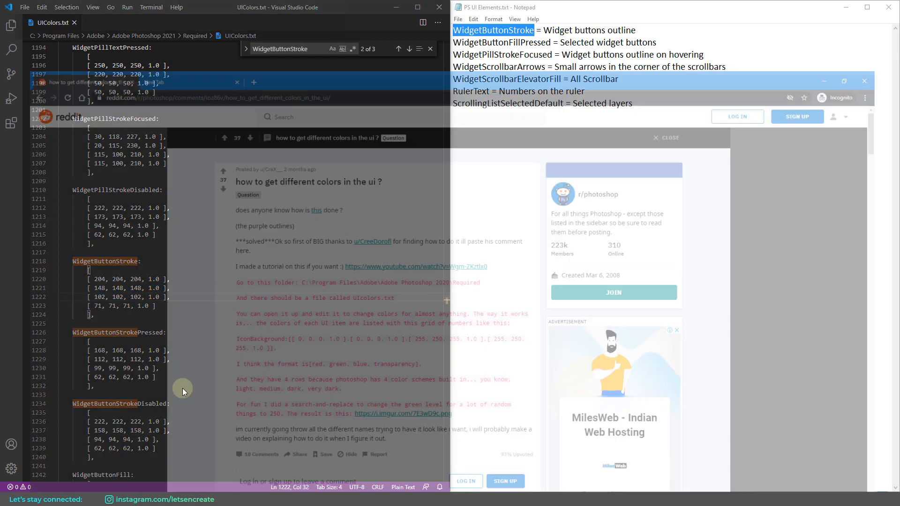
click(168, 5)
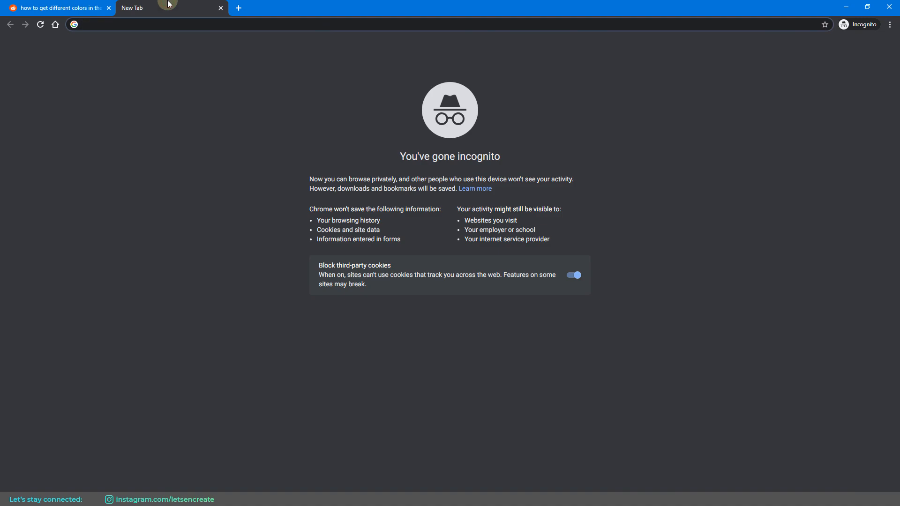
text(rgb color p)
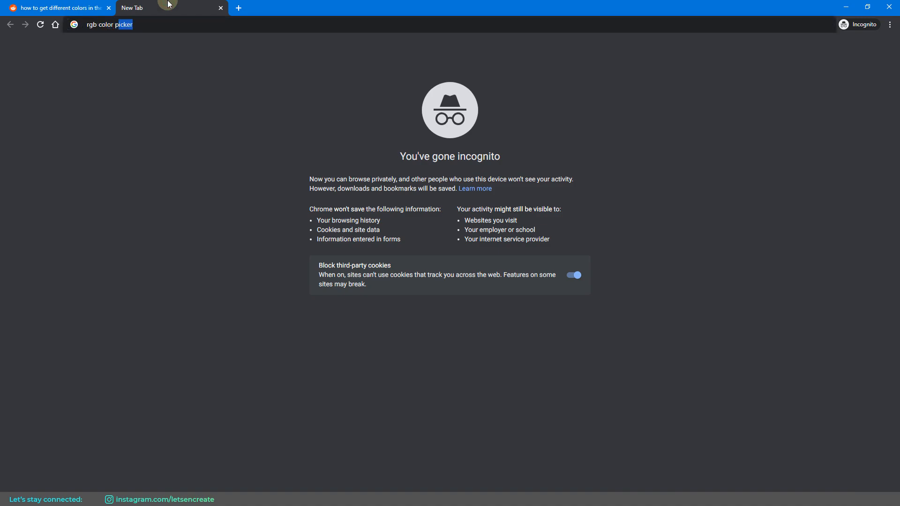
text(icker)
key(Return)
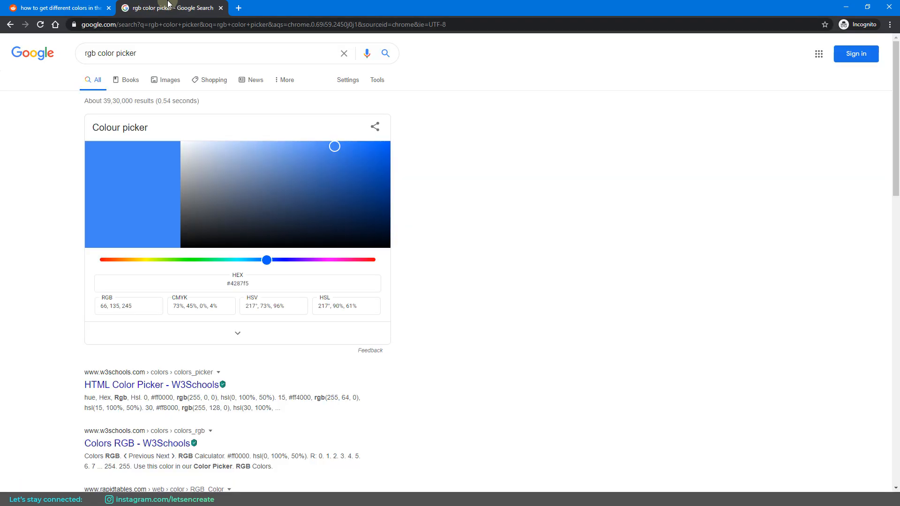
Choose a muted violet in the Google colour picker and copy its RGB value 96, 60, 163.
drag(317, 262, 303, 264)
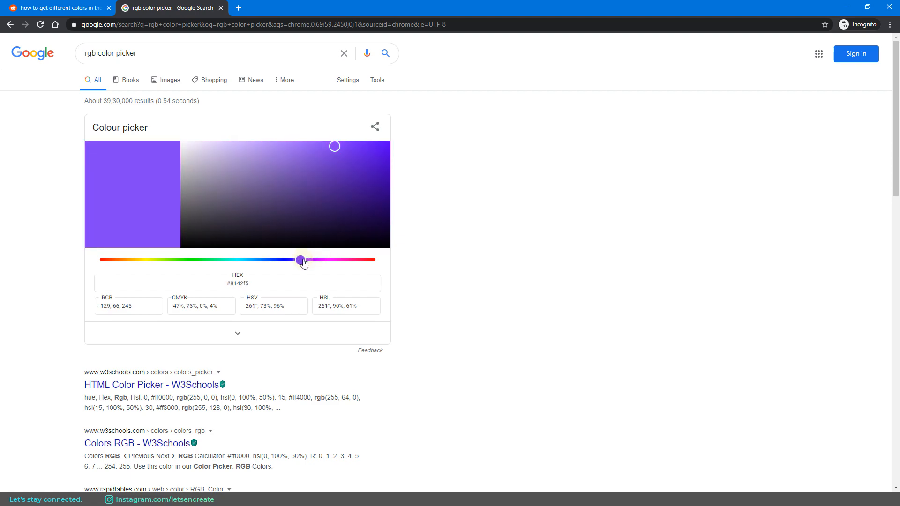
click(314, 181)
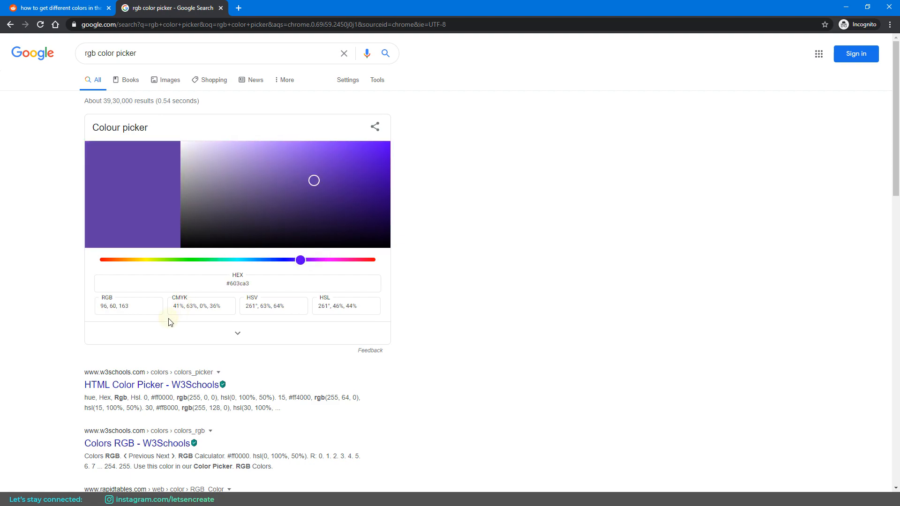
click(132, 307)
Paste the RGB value below the element list in PS UI Elements.txt and format it as [96, 60, 163, 1.0].
key(alt+Tab)
key(ctrl+v)
key(ctrl+v)
key(alt+Tab)
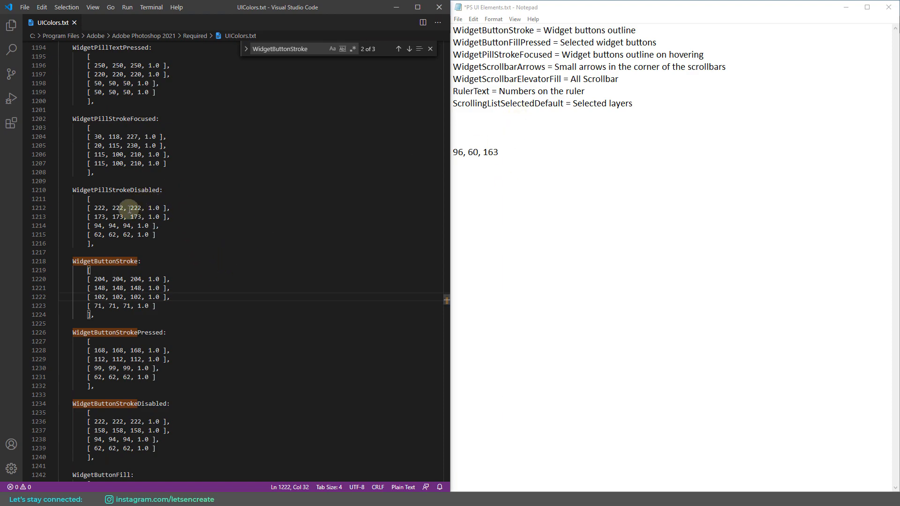
click(520, 151)
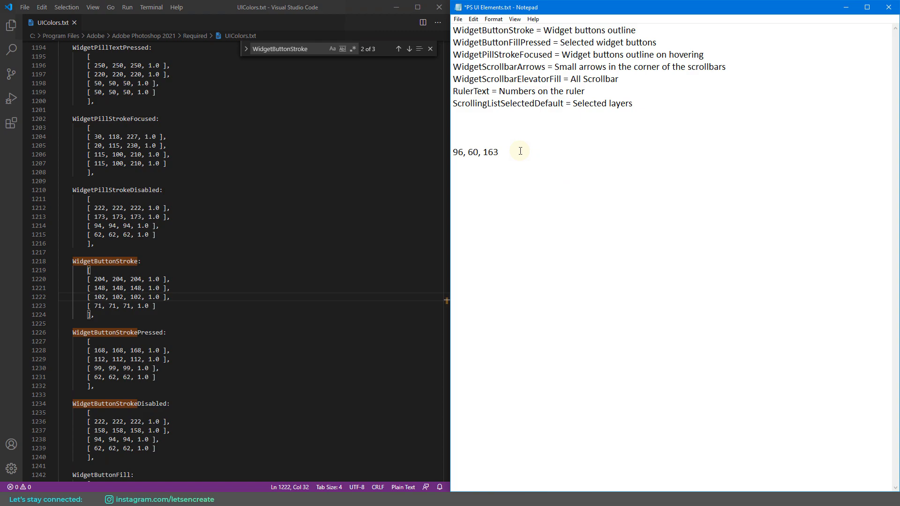
key(Home)
text([)
key(End)
text(])
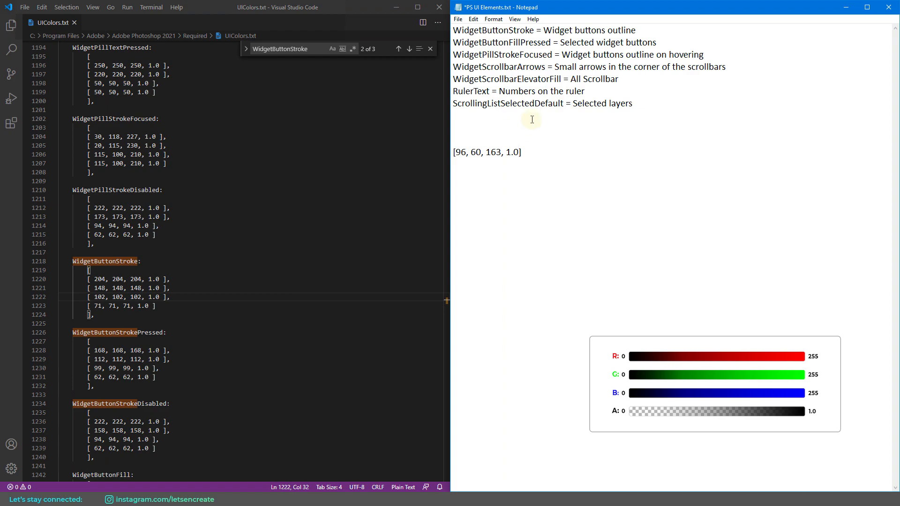
Copy [96, 60, 163, 1.0] from the notes and replace the first WidgetButtonStroke row in UIColors.txt with it.
drag(552, 155, 435, 149)
key(ctrl+c)
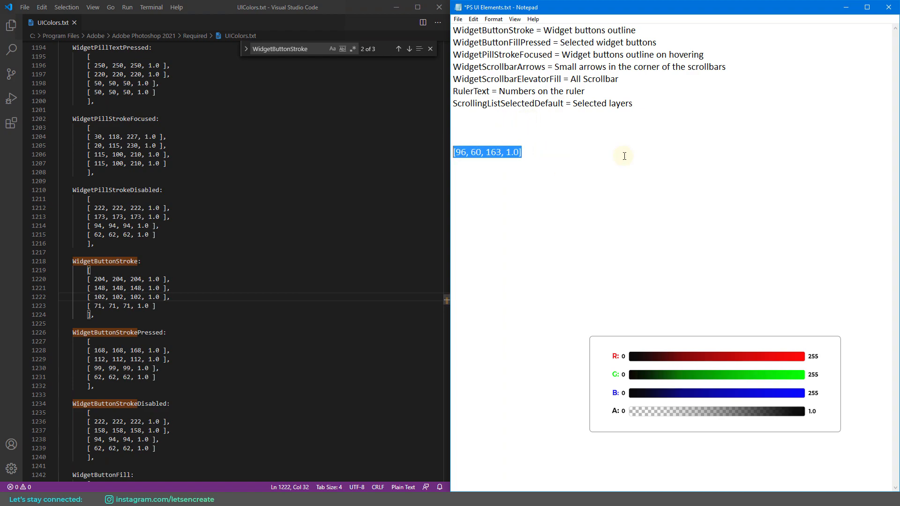
click(225, 323)
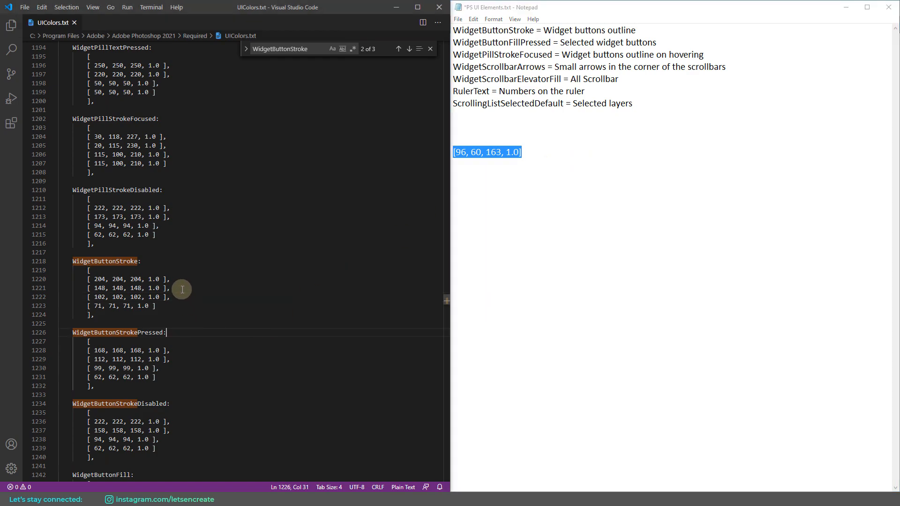
drag(167, 279, 88, 281)
key(ctrl+v)
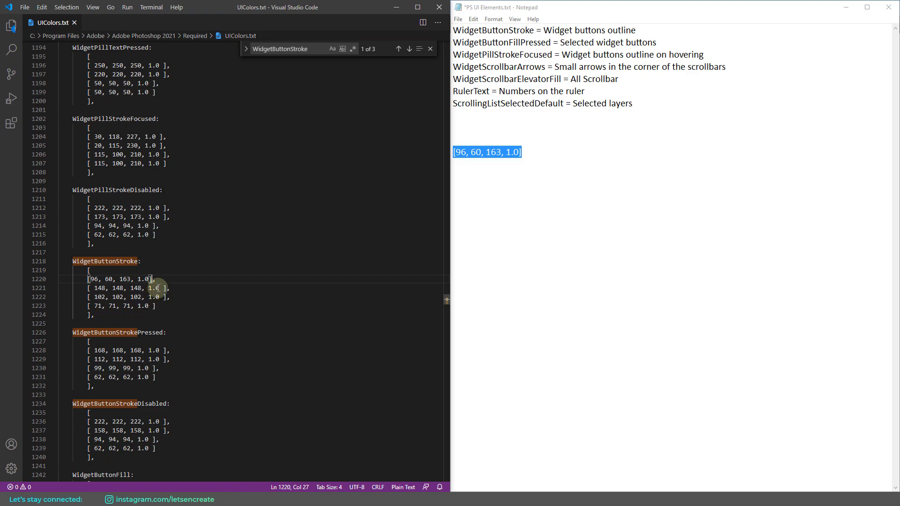
Replace the remaining three WidgetButtonStroke rows with [96, 60, 163, 1.0], keeping the row commas.
drag(151, 280, 86, 280)
key(ctrl+c)
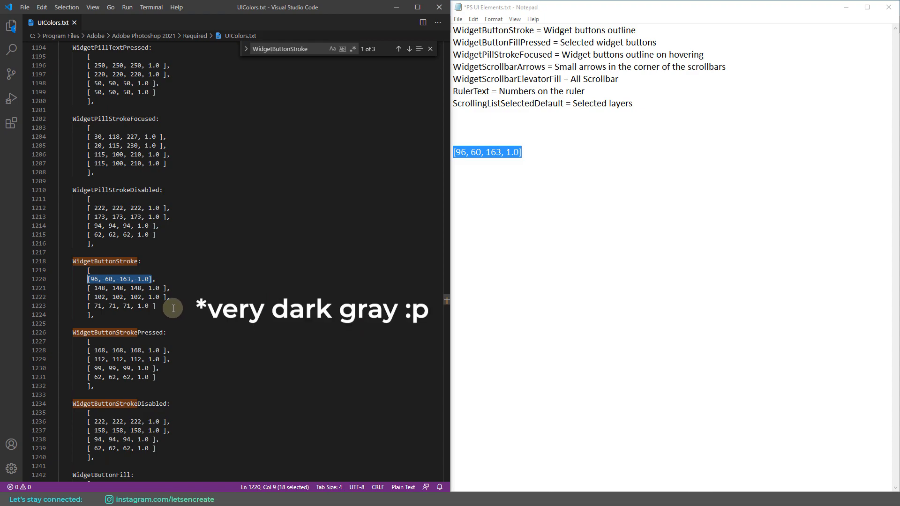
drag(156, 306, 86, 305)
key(ctrl+v)
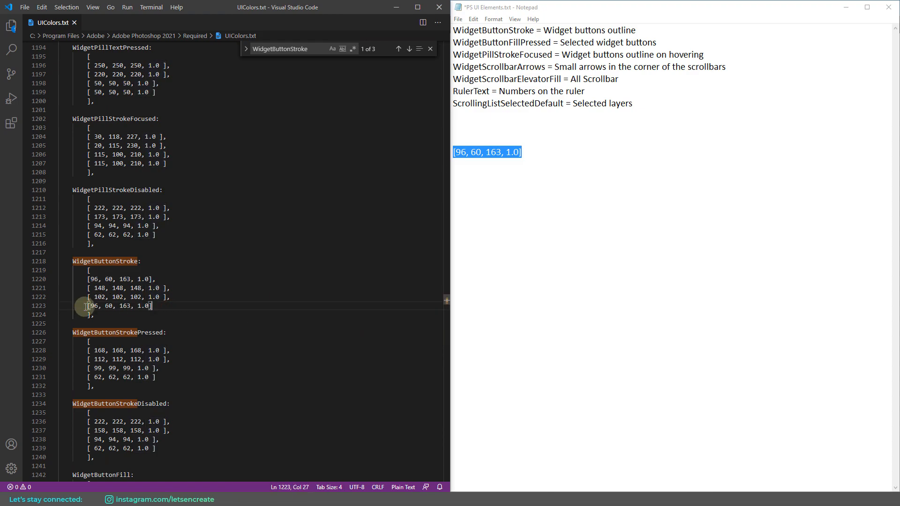
drag(167, 297, 86, 297)
key(ctrl+v)
drag(167, 288, 89, 288)
key(ctrl+v)
Copy all four WidgetButtonStroke rows and paste them below the single colour value in PS UI Elements.txt.
drag(172, 315, 89, 280)
click(180, 317)
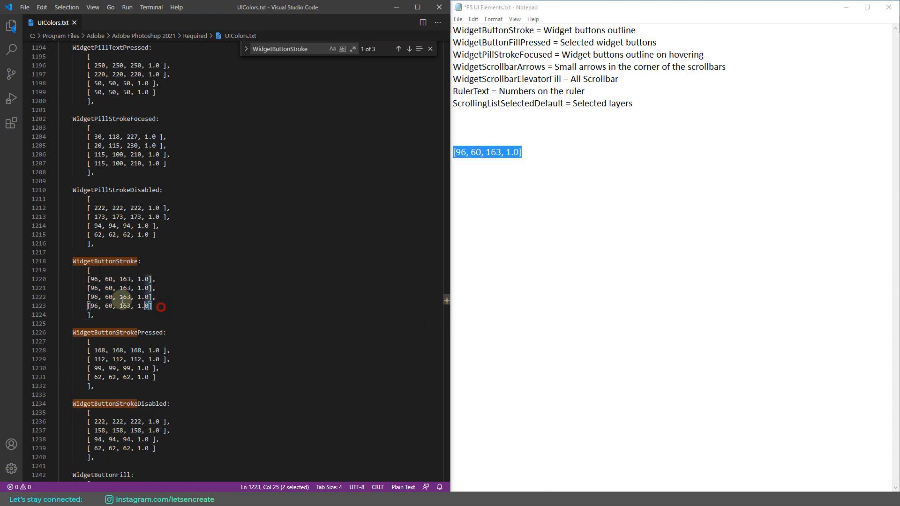
drag(161, 306, 88, 280)
key(ctrl+c)
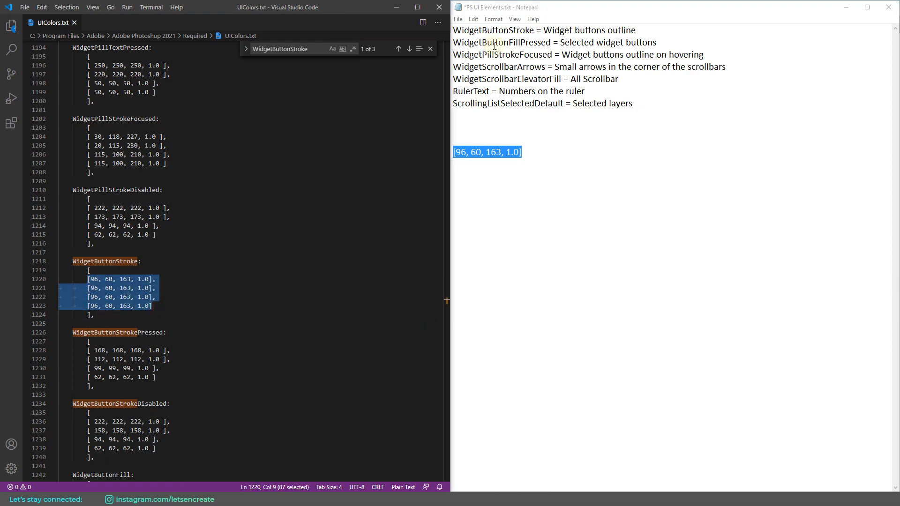
click(573, 161)
key(ctrl+v)
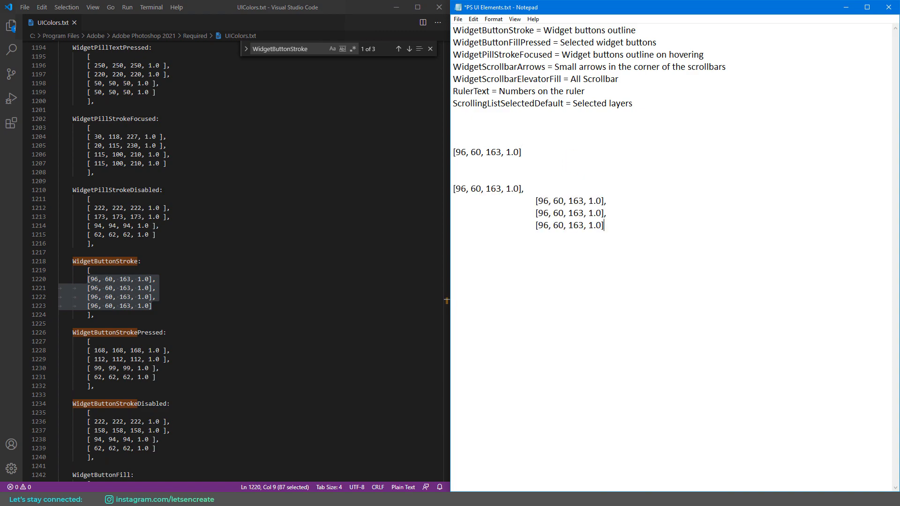
Find WidgetButtonFillPressed and the other listed elements in UIColors.txt, replacing their colour rows with the four-row [96, 60, 163, 1.0] block from the notes.
double_click(498, 42)
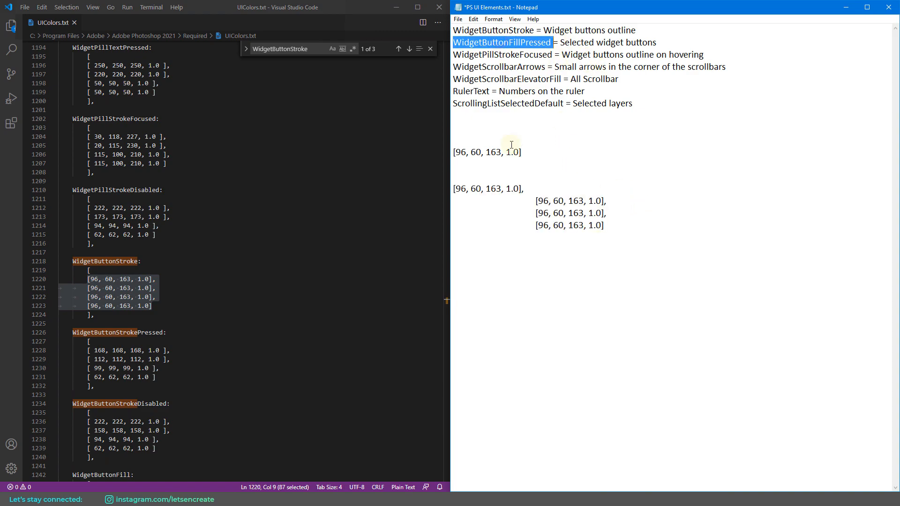
key(ctrl+c)
double_click(282, 48)
key(ctrl+v)
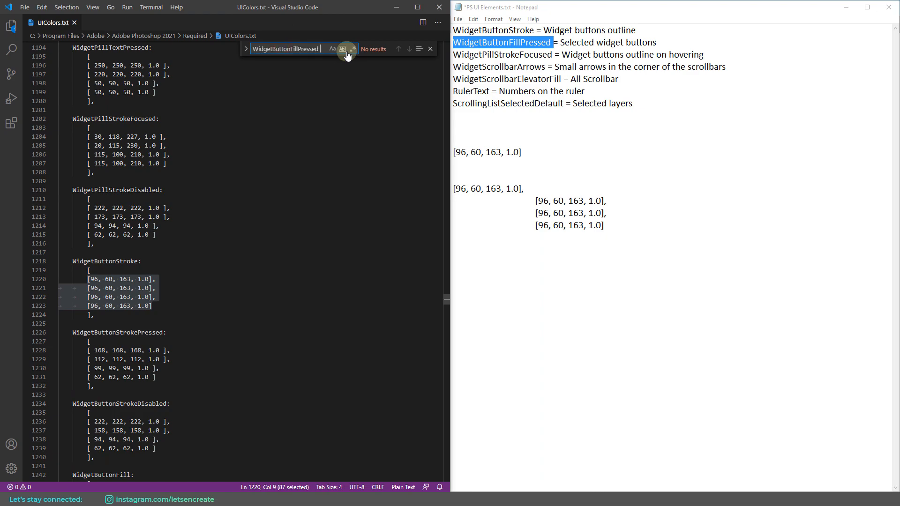
click(346, 52)
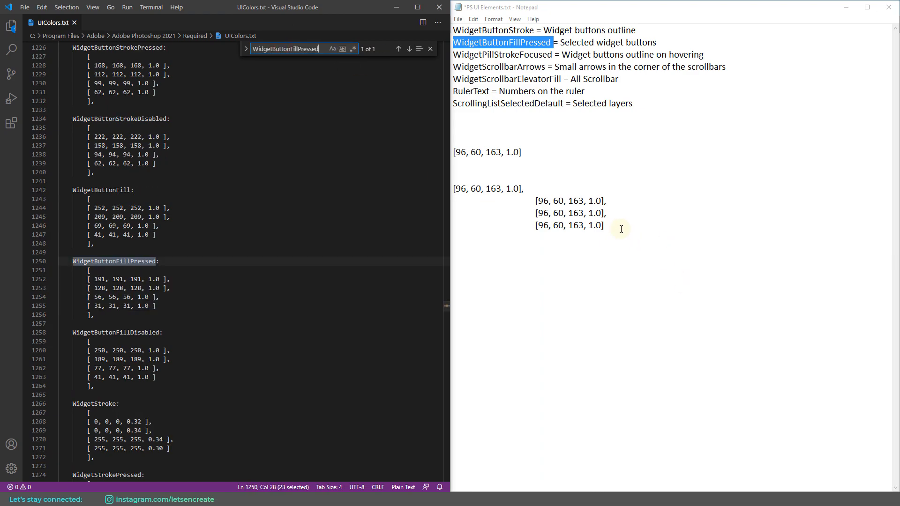
drag(623, 231, 453, 188)
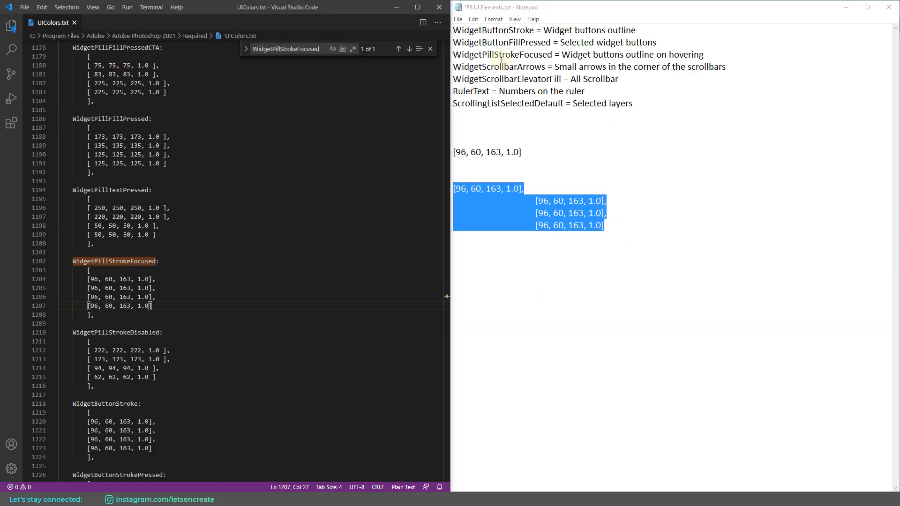
drag(605, 229, 458, 192)
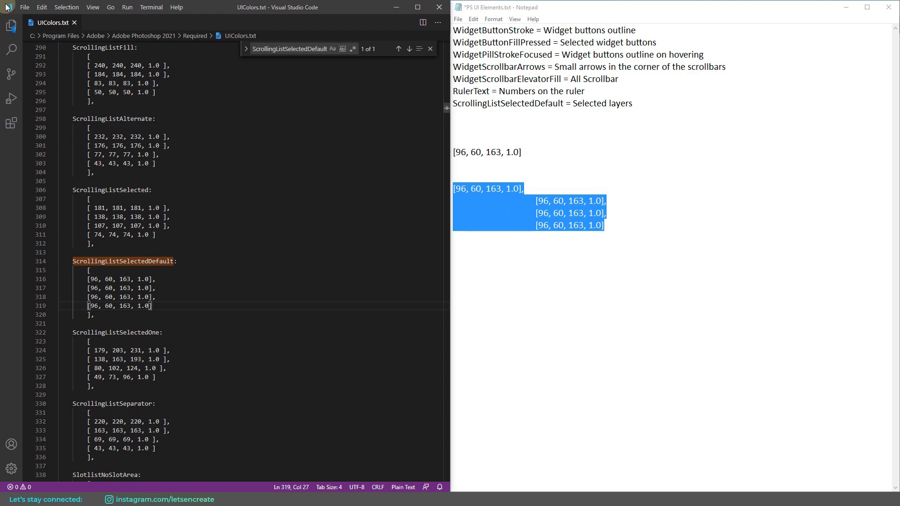
Save the edited colour file in Visual Studio Code, retrying with administrator rights.
click(24, 7)
click(27, 126)
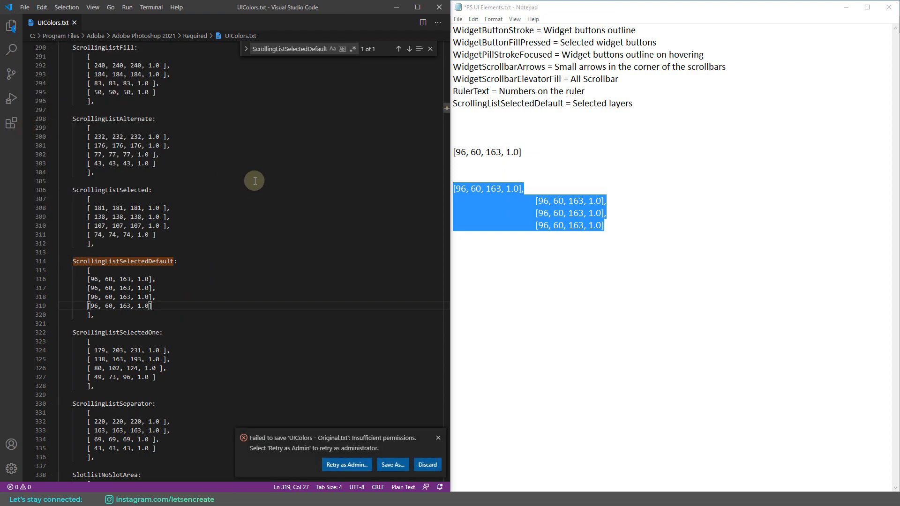
click(348, 469)
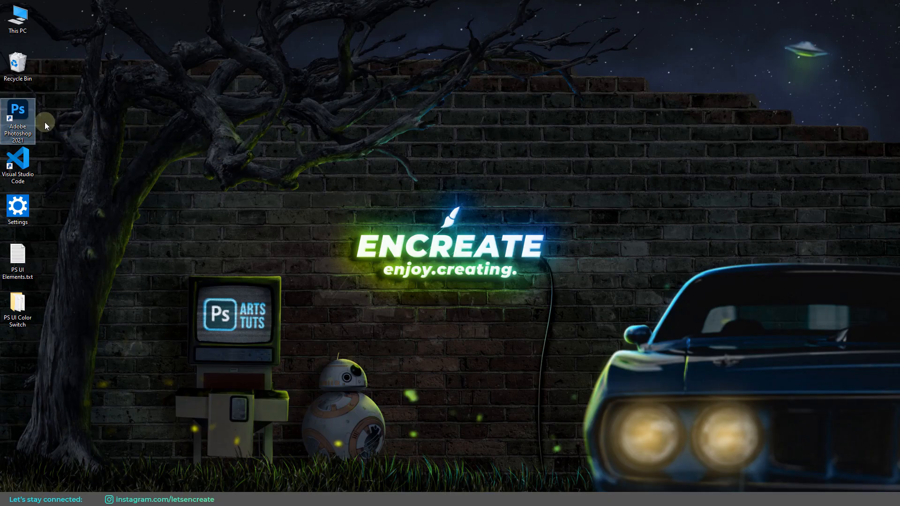
Launch Photoshop 2021 and open the recent file encreate_youtube_channel_art_new.psd, enlarging its view.
double_click(17, 115)
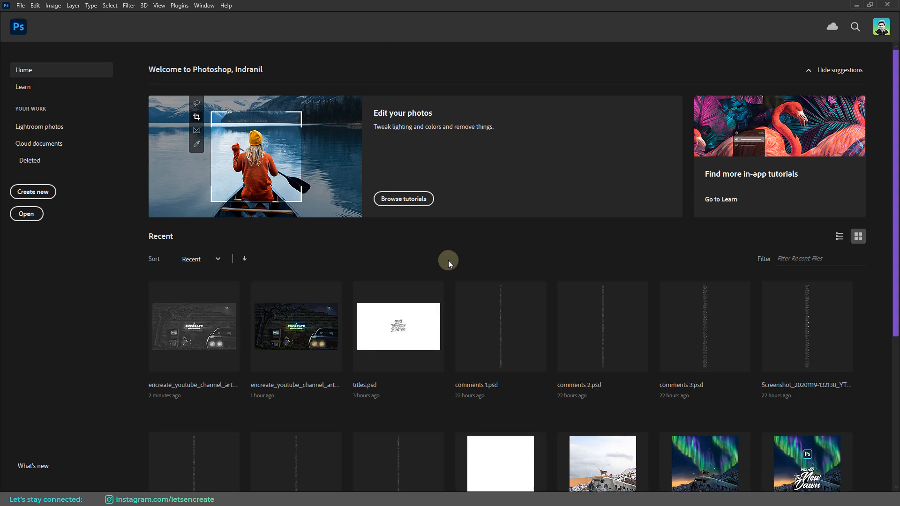
click(207, 335)
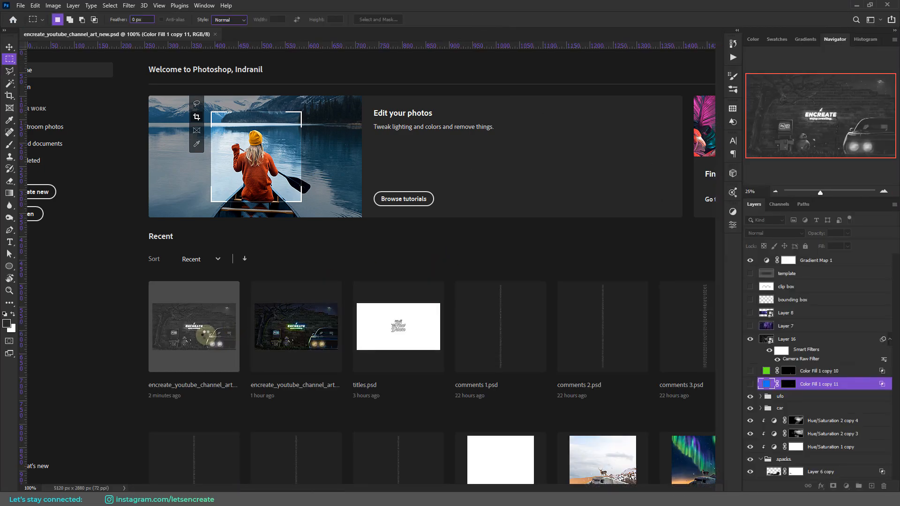
key(ctrl+plus)
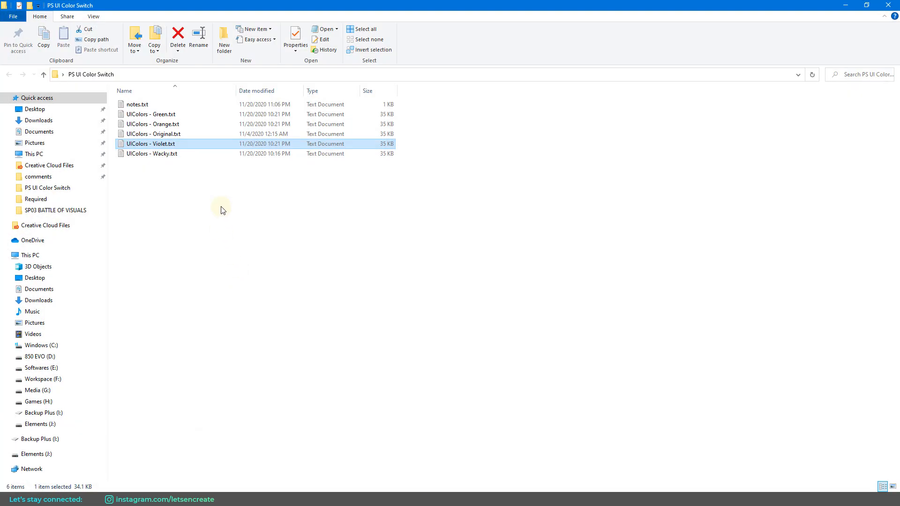
click(166, 115)
click(167, 135)
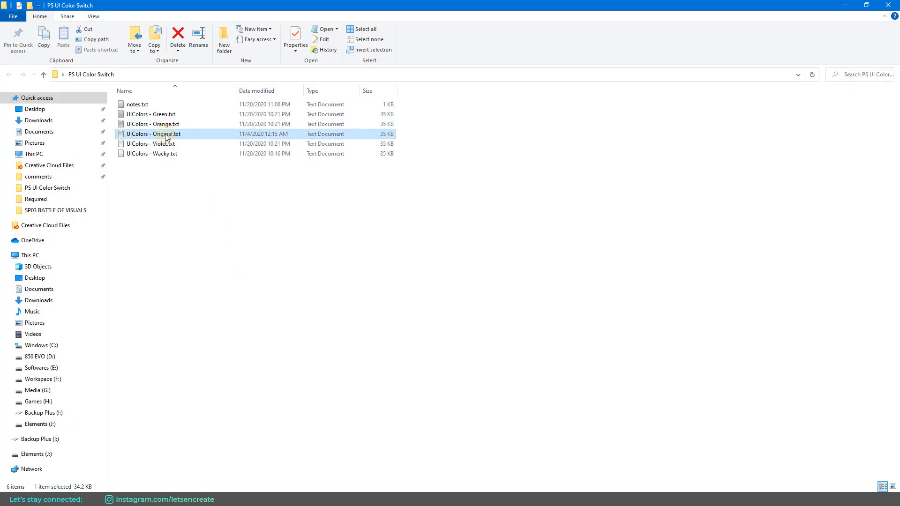
click(331, 270)
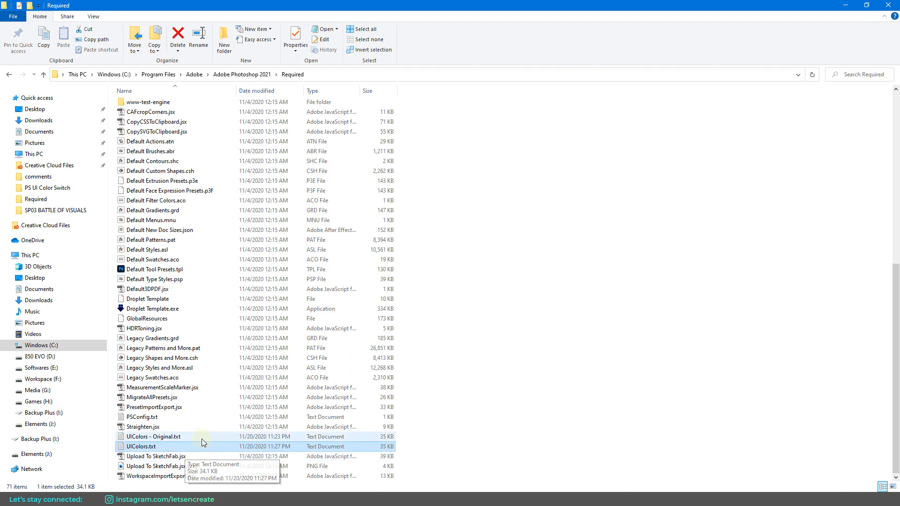
Delete the edited UIColors.txt from Photoshop 2021's Required folder, granting administrator permission.
click(201, 439)
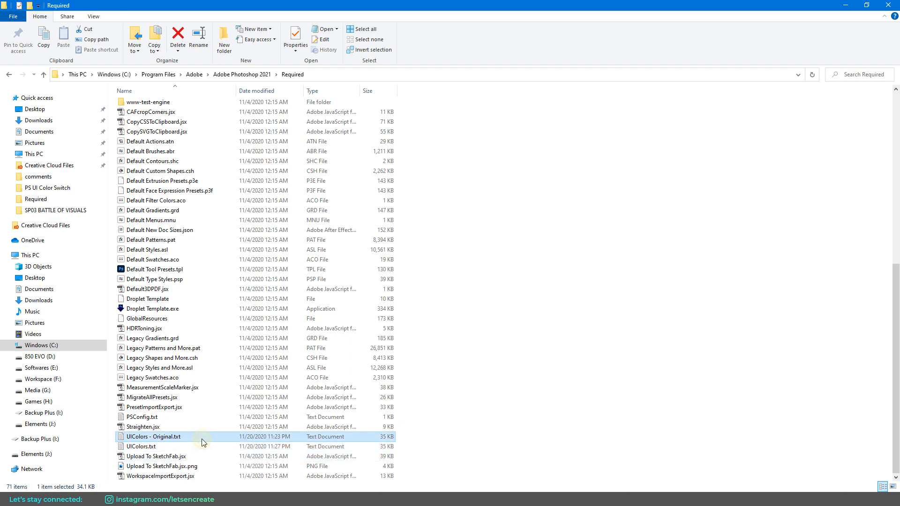
click(176, 447)
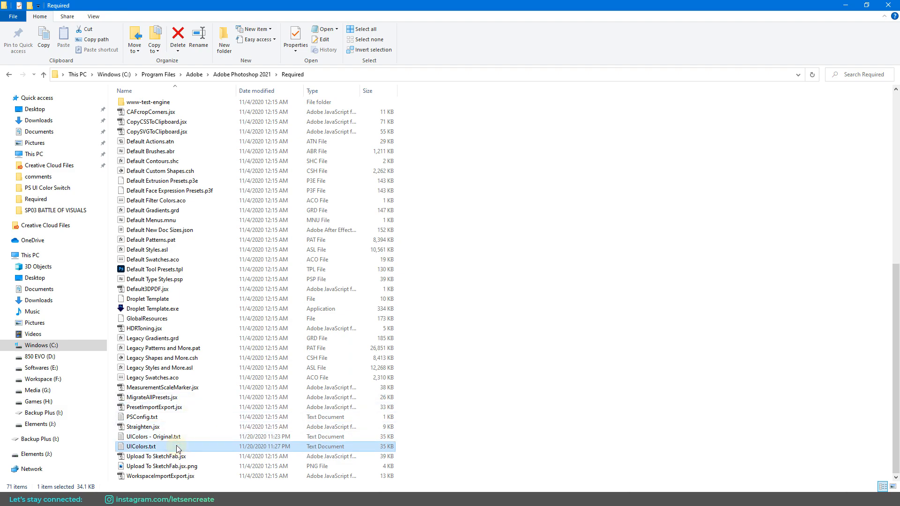
key(Delete)
click(427, 186)
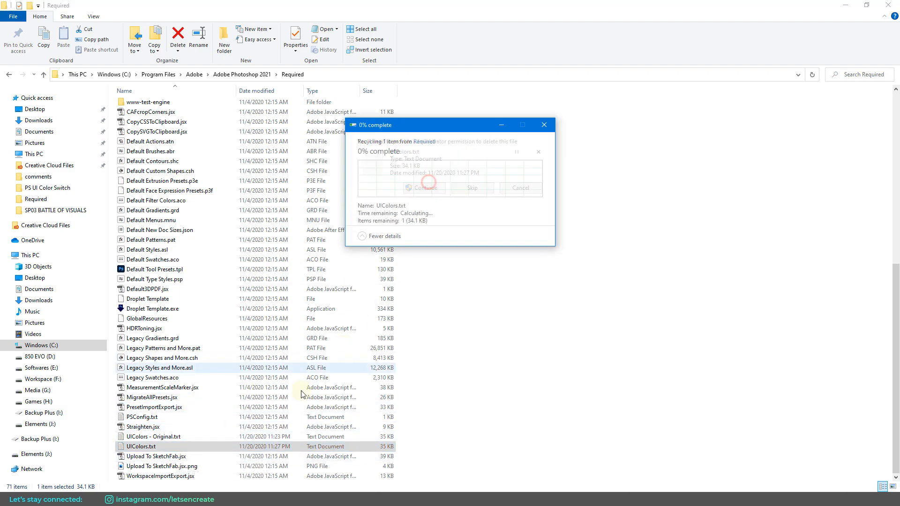
Restore the backup by renaming UIColors - Original.txt to UIColors.txt in the Required folder, granting administrator permission.
click(160, 447)
click(175, 447)
key(Right)
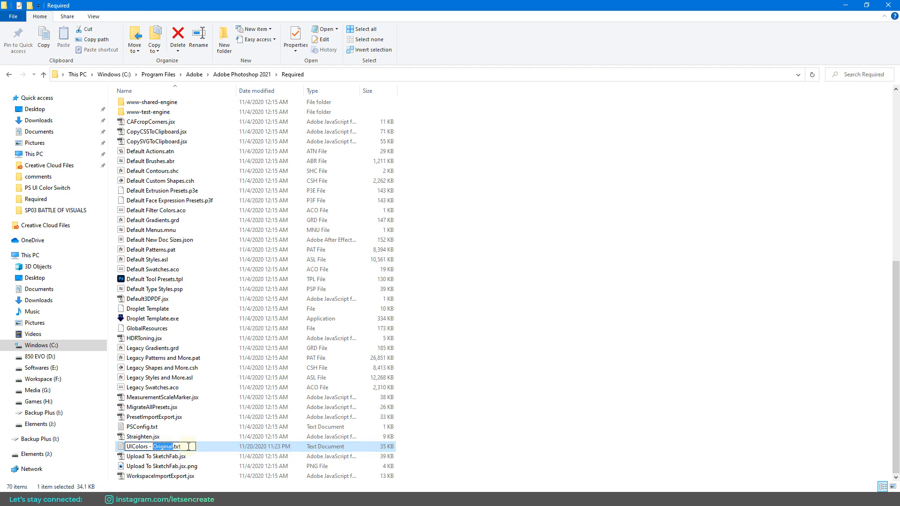
key(BackSpace)
key(Return)
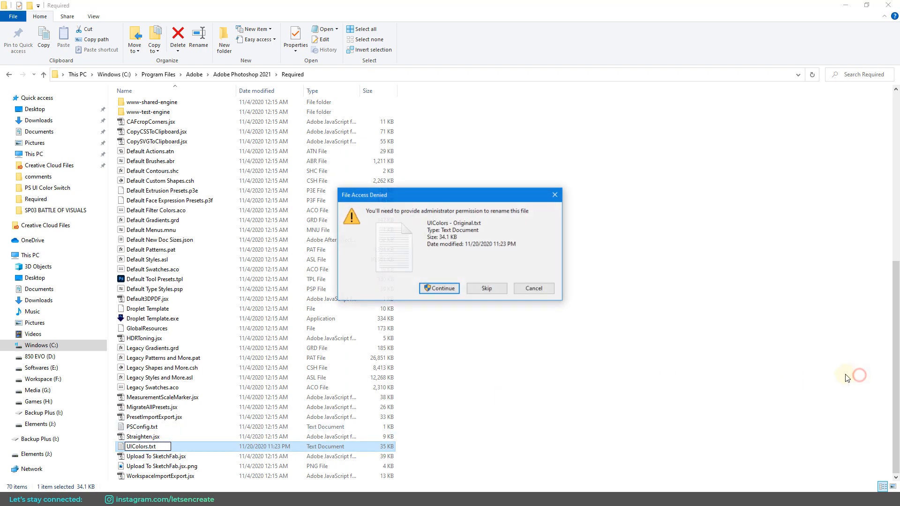
key(Return)
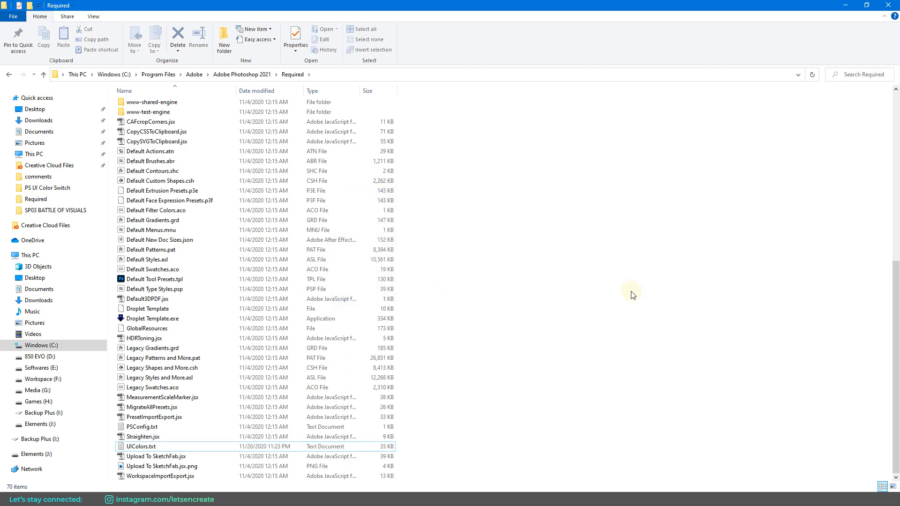
Copy UIColors - Wacky.txt from the PS UI Color Switch folder into Photoshop's Required folder, granting administrator permission.
key(alt+Tab)
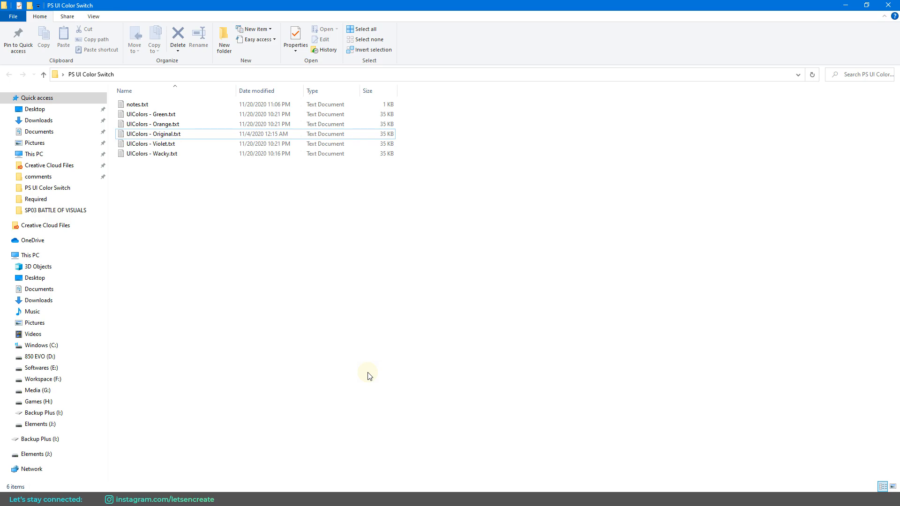
click(142, 157)
key(ctrl+c)
click(846, 5)
click(630, 357)
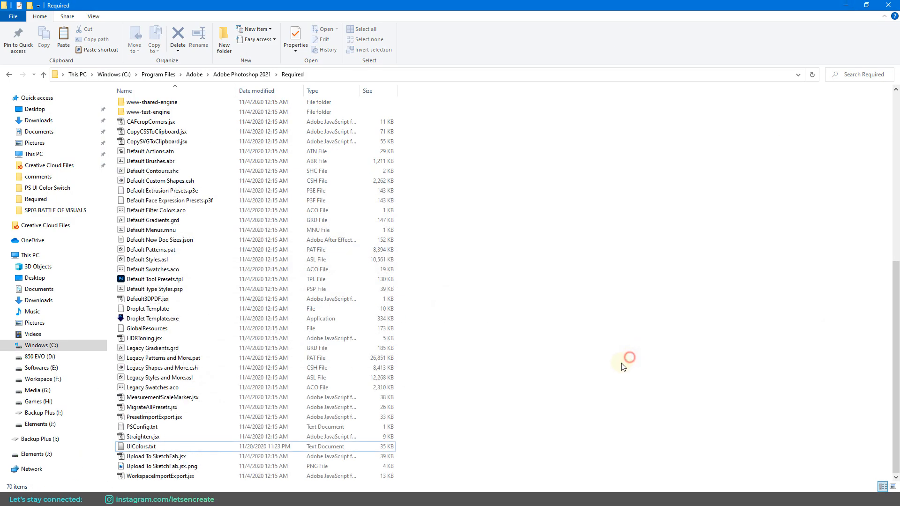
key(ctrl+v)
click(433, 190)
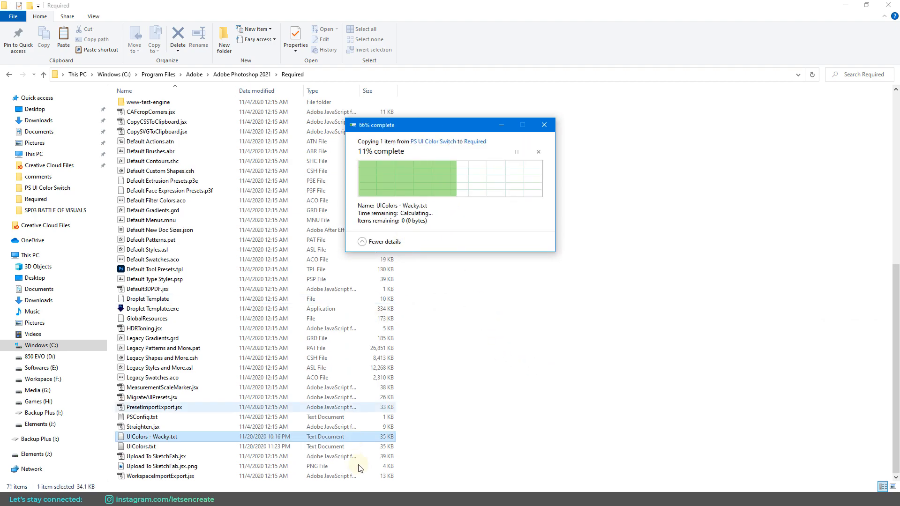
Rename UIColors.txt in the Required folder as UIColors- Original.txt, granting administrator permission.
click(145, 450)
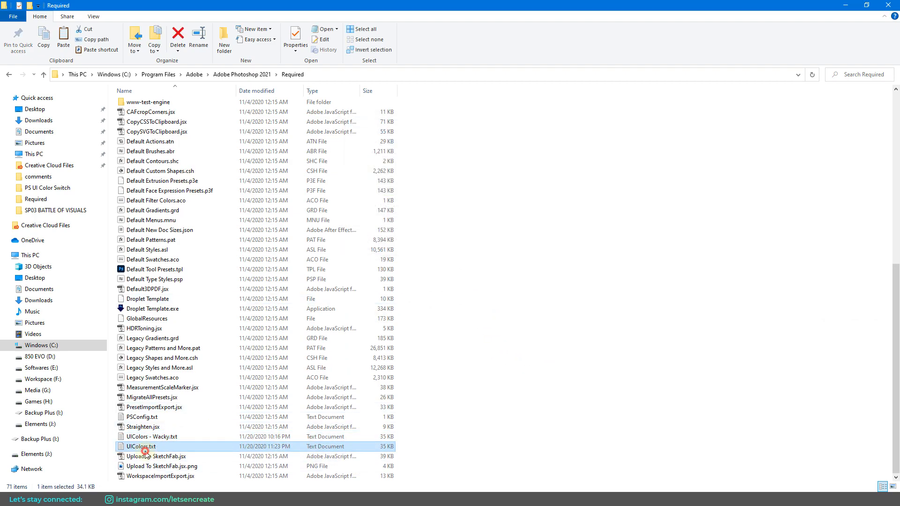
click(145, 448)
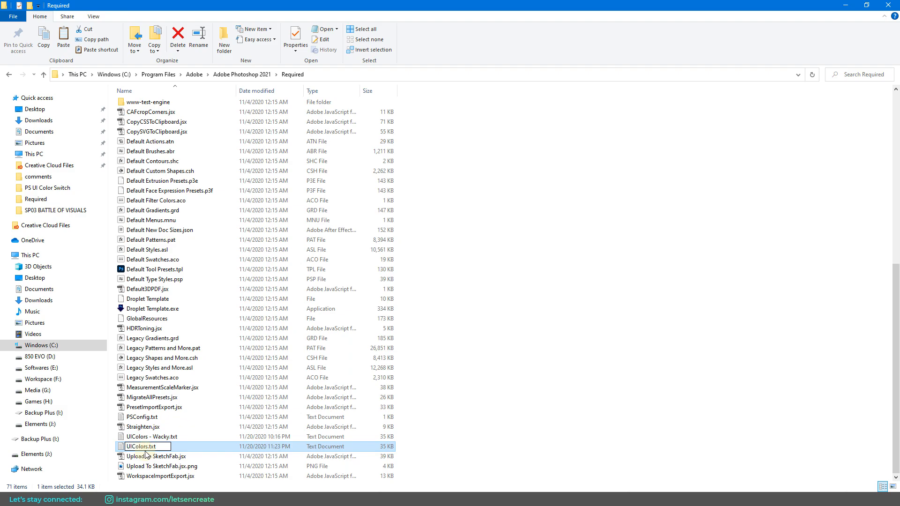
text(- Original)
key(Return)
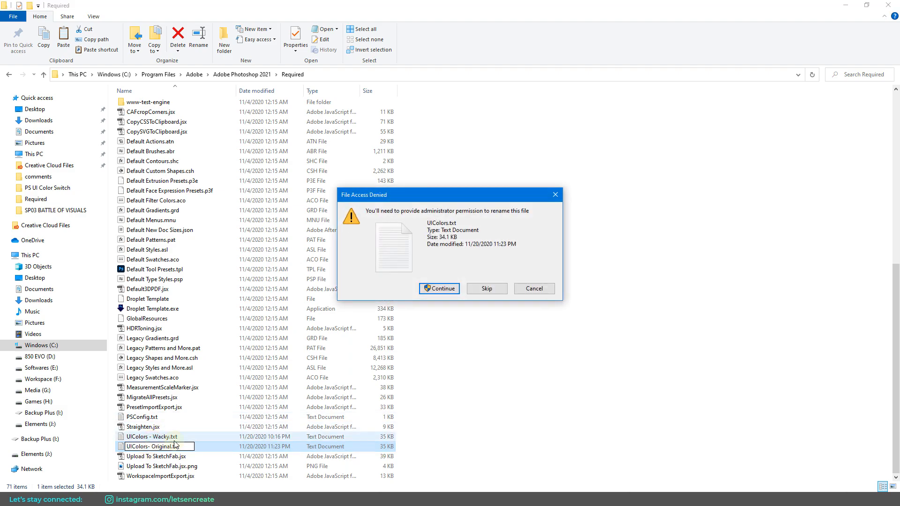
click(447, 291)
Rename UIColors - Wacky.txt as UIColors.txt in the Required folder, granting administrator permission.
click(163, 438)
click(163, 438)
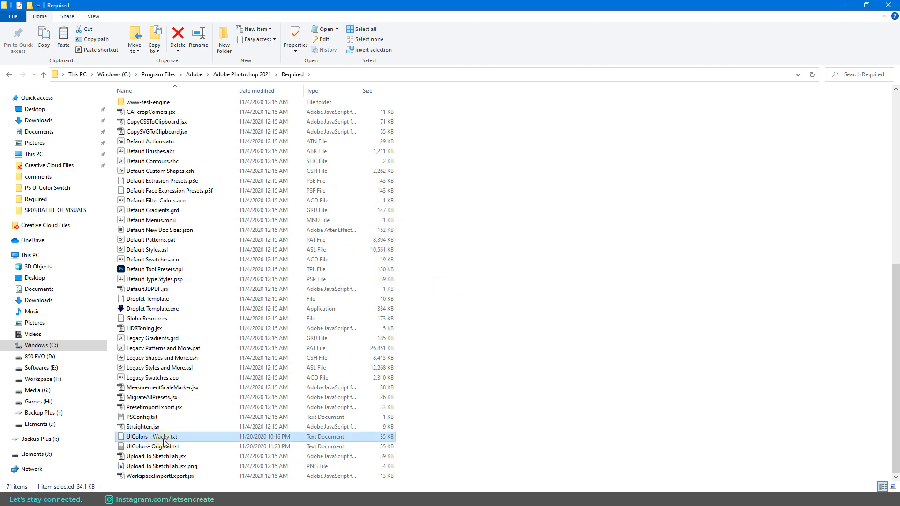
click(165, 438)
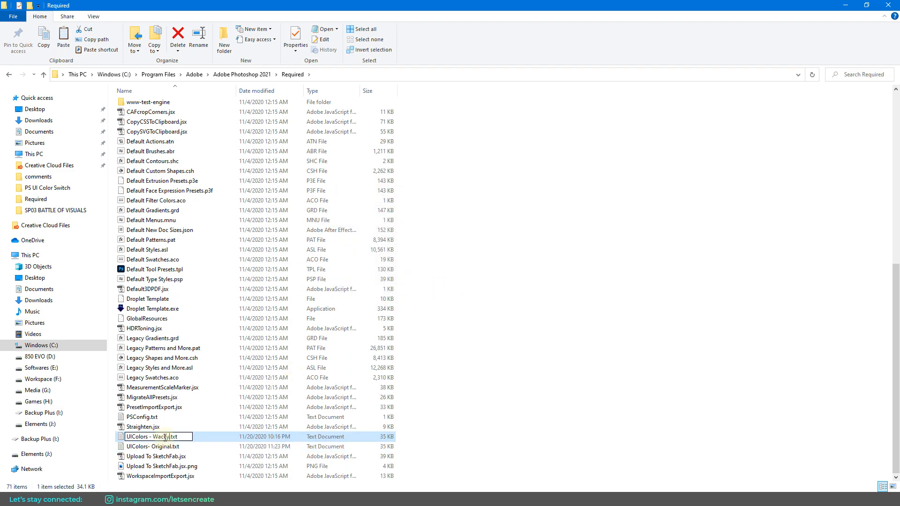
key(shift+Left)
key(shift+Left)
key(shift+Left)
key(BackSpace)
key(Return)
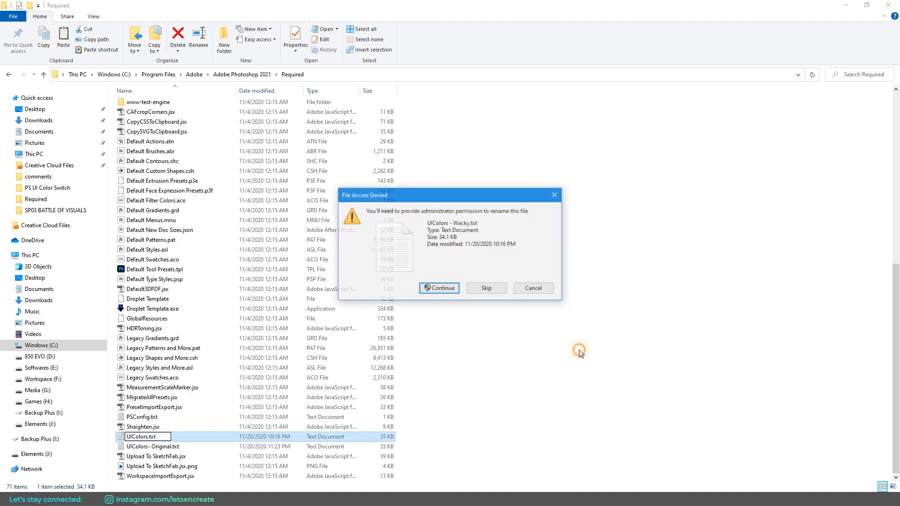
click(449, 290)
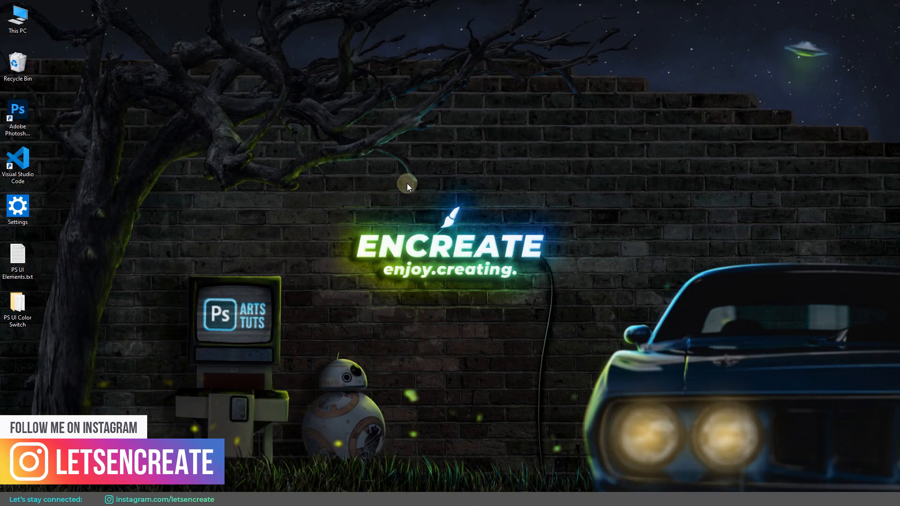
Launch Photoshop 2021 again and open the recent file encreate_youtube_channel_art_new.psd to check the wacky interface colours.
double_click(18, 115)
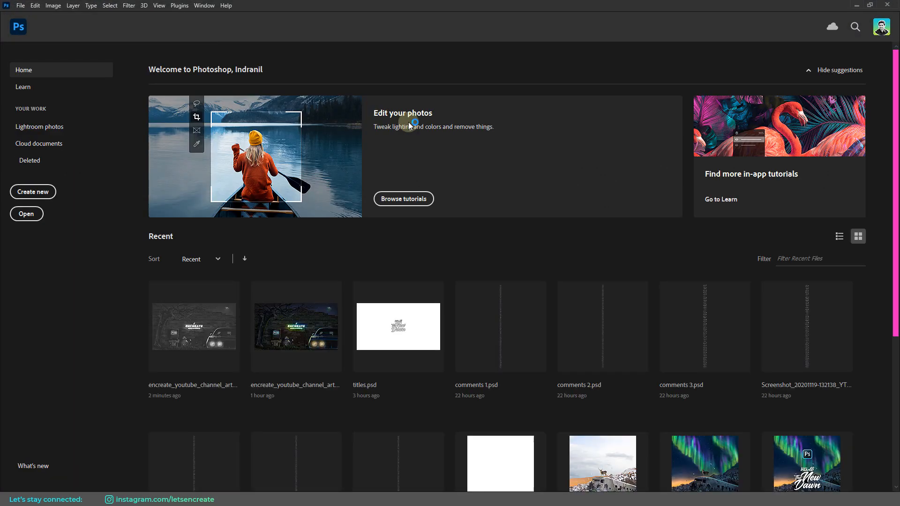
click(220, 329)
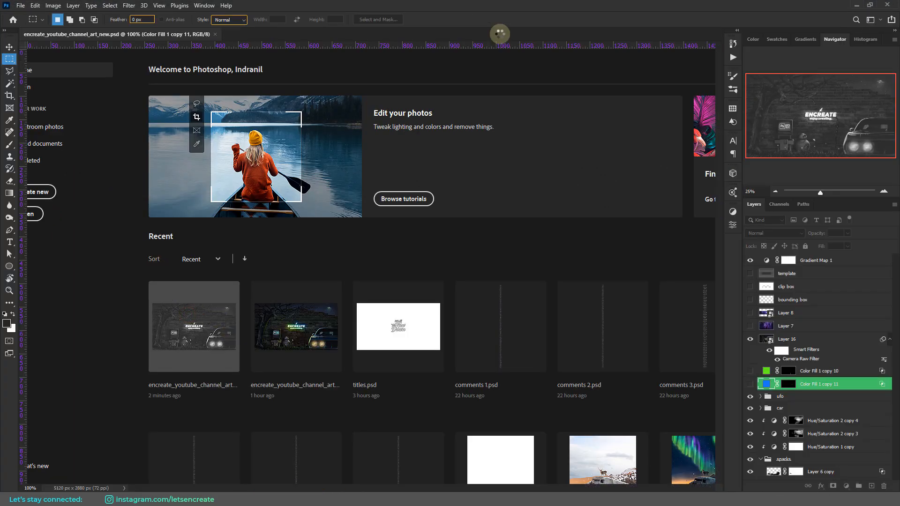
key(ctrl+plus)
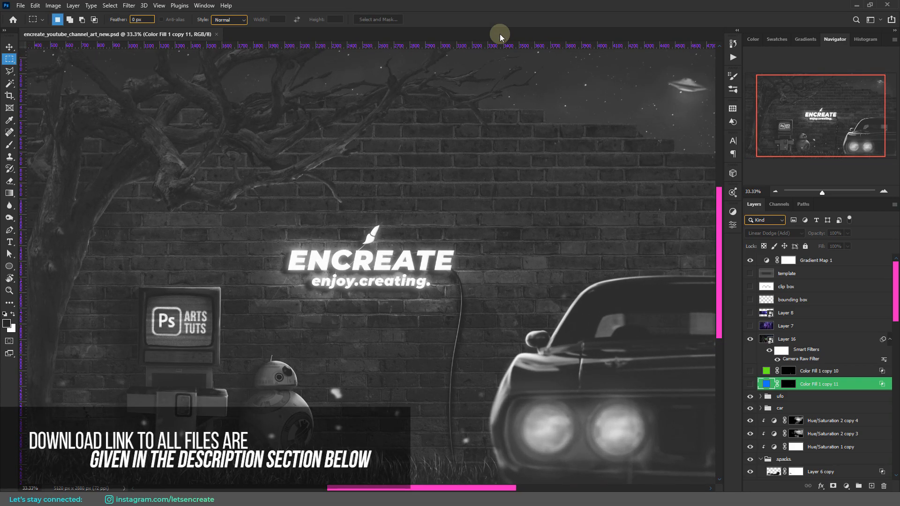
Review the interface element names and RGB rows in PS UI Elements.txt in Notepad, and return to Photoshop.
click(592, 496)
click(627, 217)
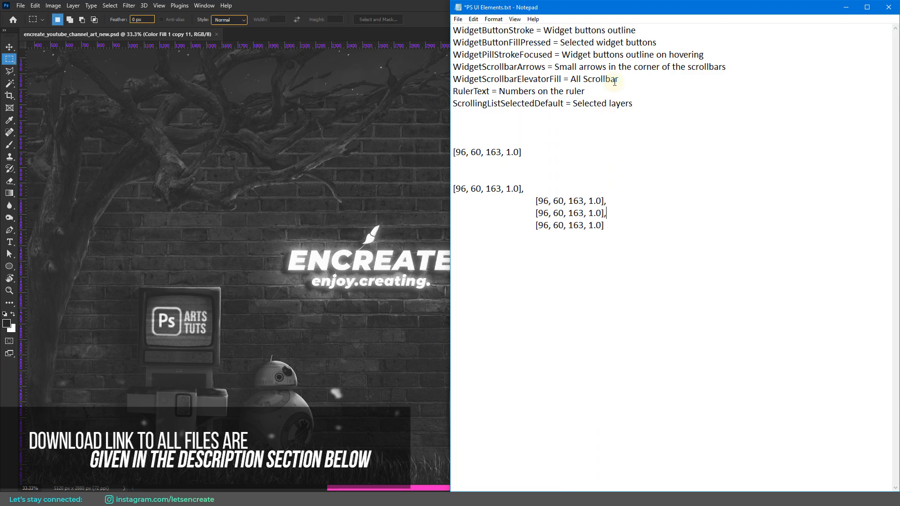
click(492, 79)
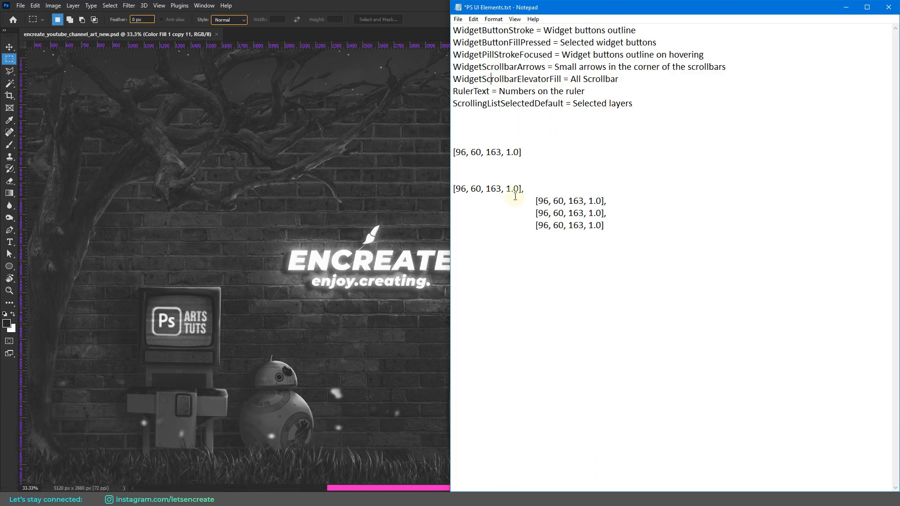
drag(482, 30, 492, 67)
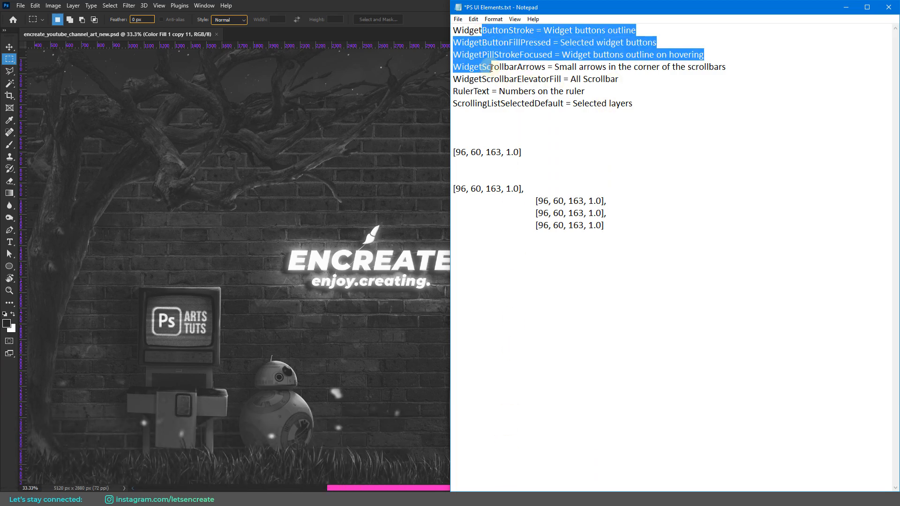
click(563, 163)
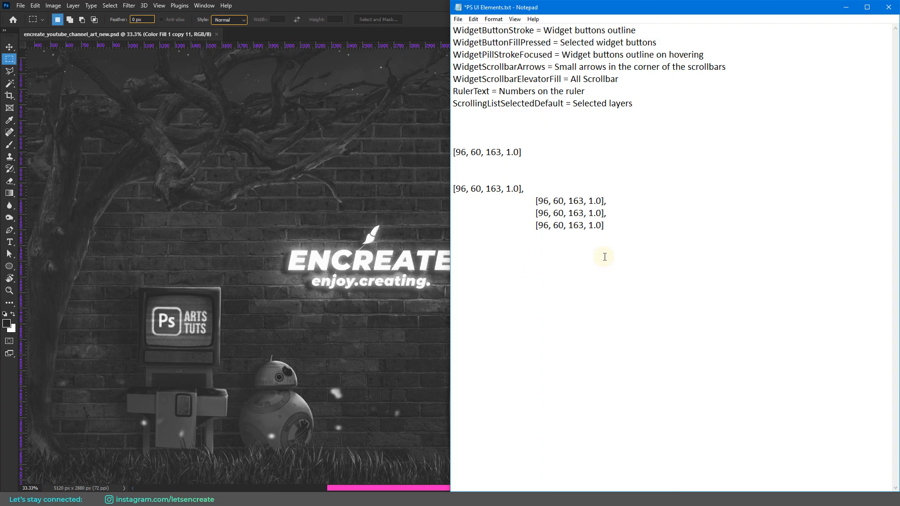
click(390, 6)
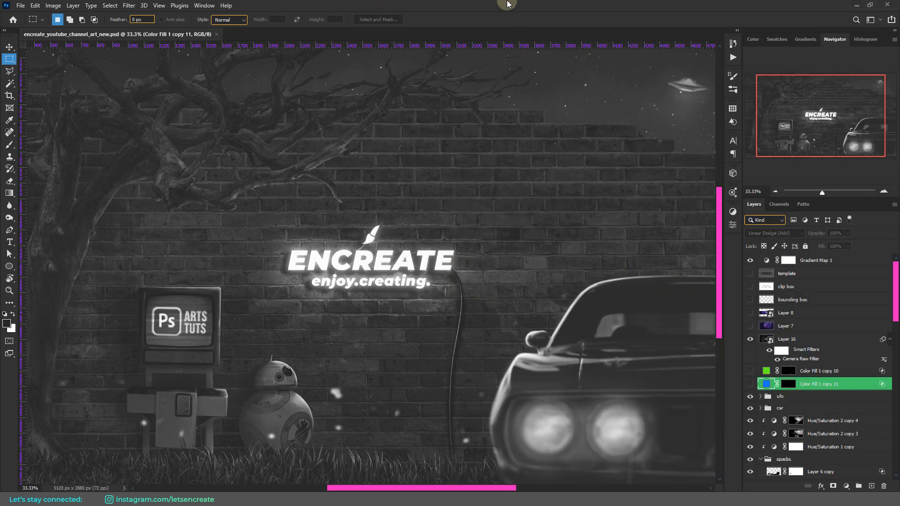